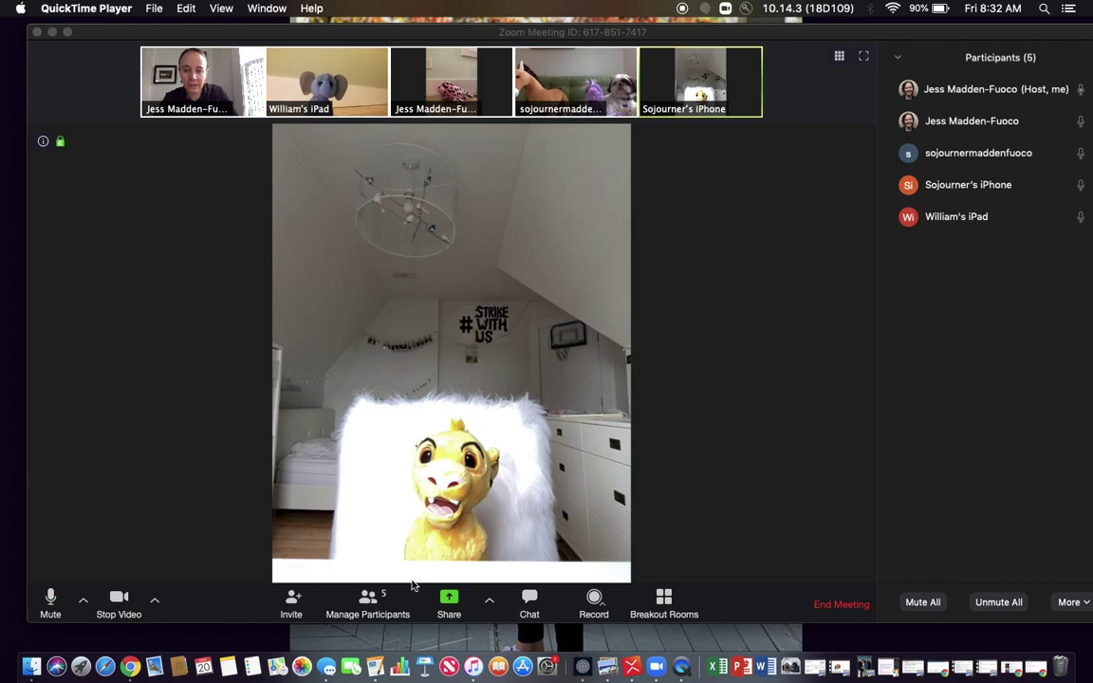
Show the participants list and mute all current and new participants, leaving them allowed to unmute themselves
left_click(360, 614)
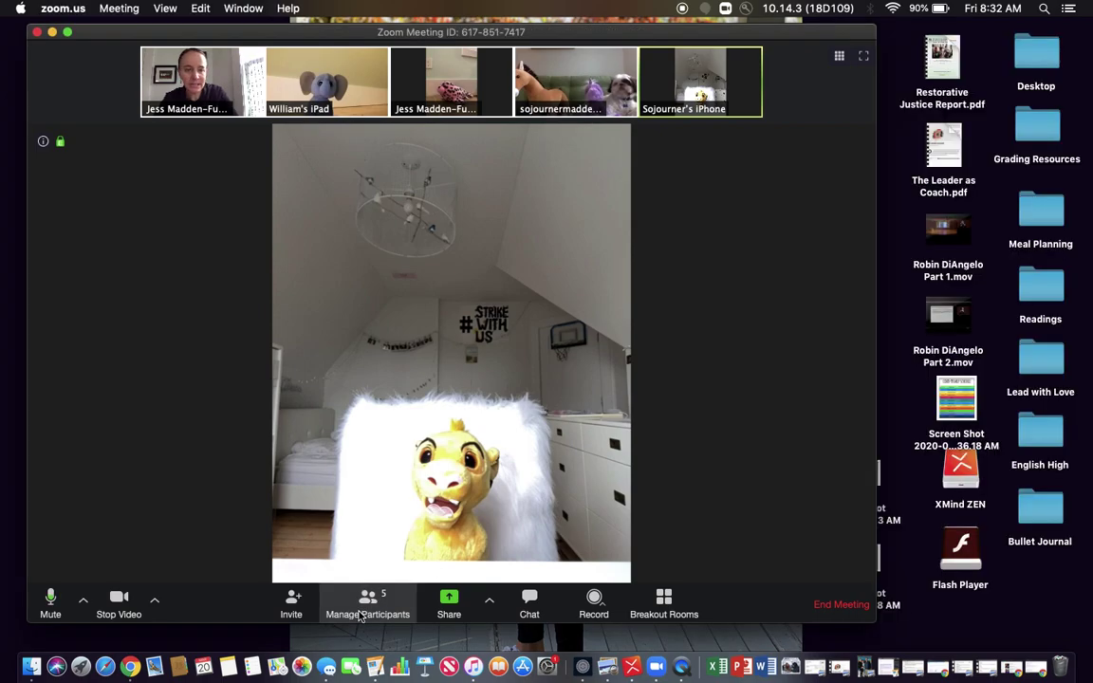
left_click(361, 615)
mouse_move(1077, 111)
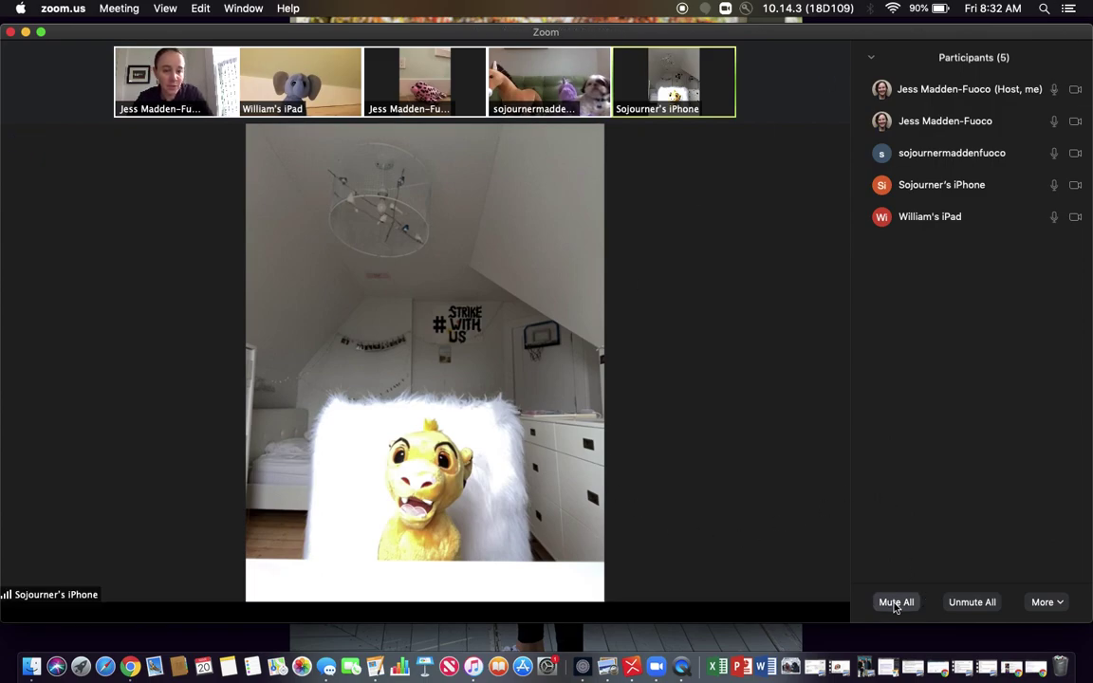
left_click(895, 604)
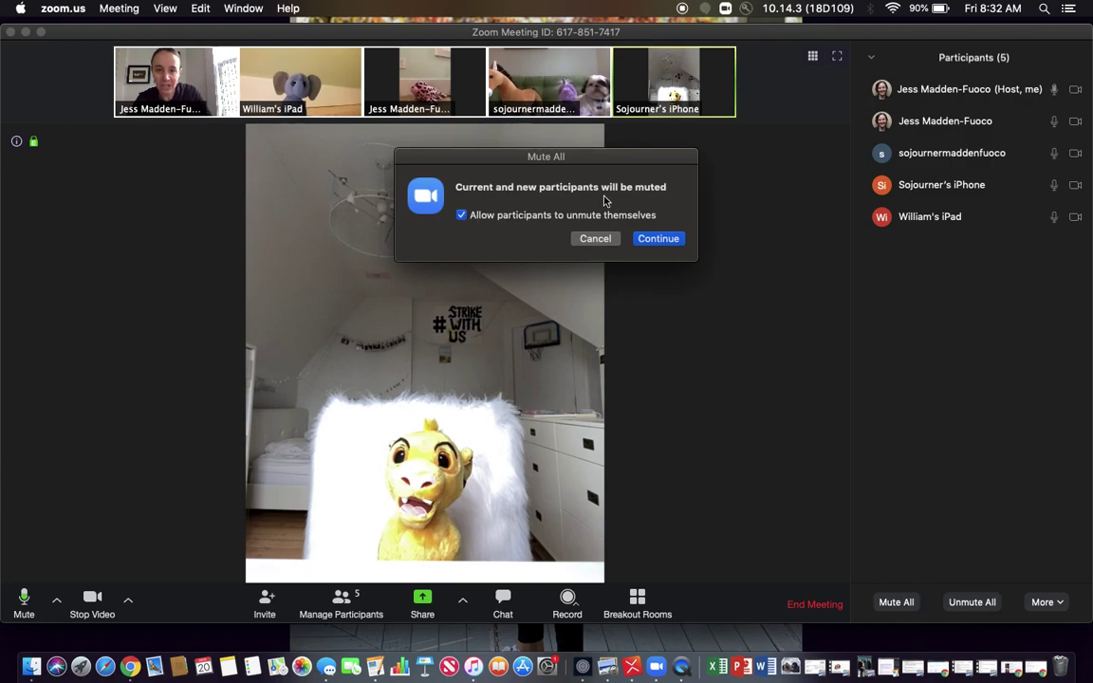
left_click(659, 240)
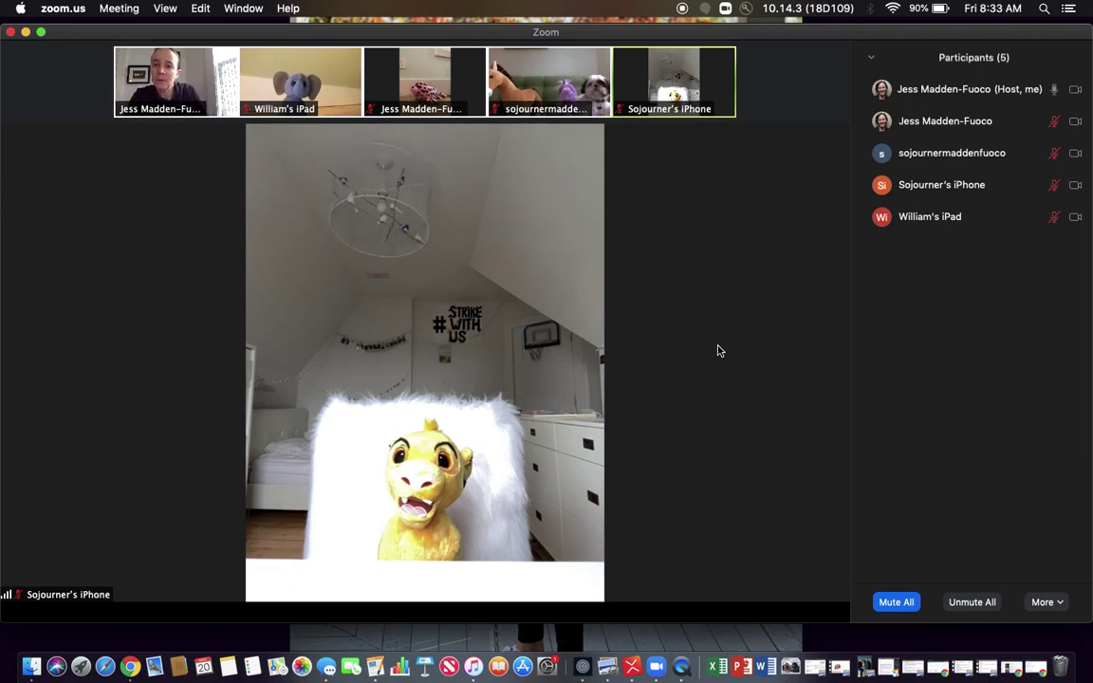
Rename the iPhone participant showing the toy lion as Simba
mouse_move(769, 314)
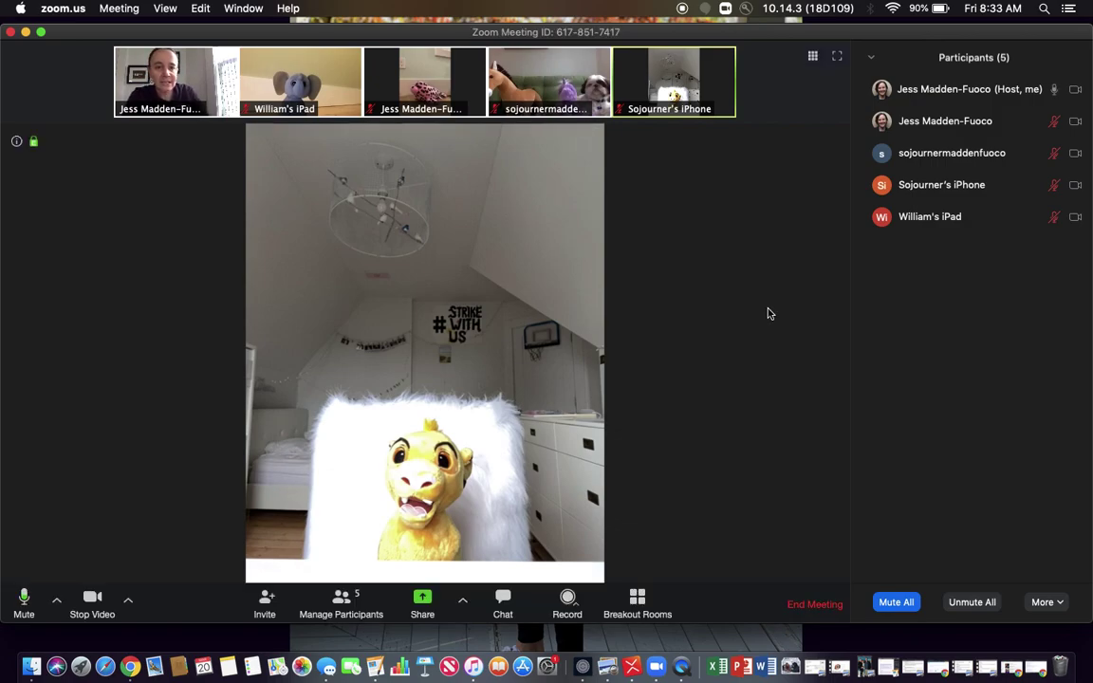
mouse_move(714, 59)
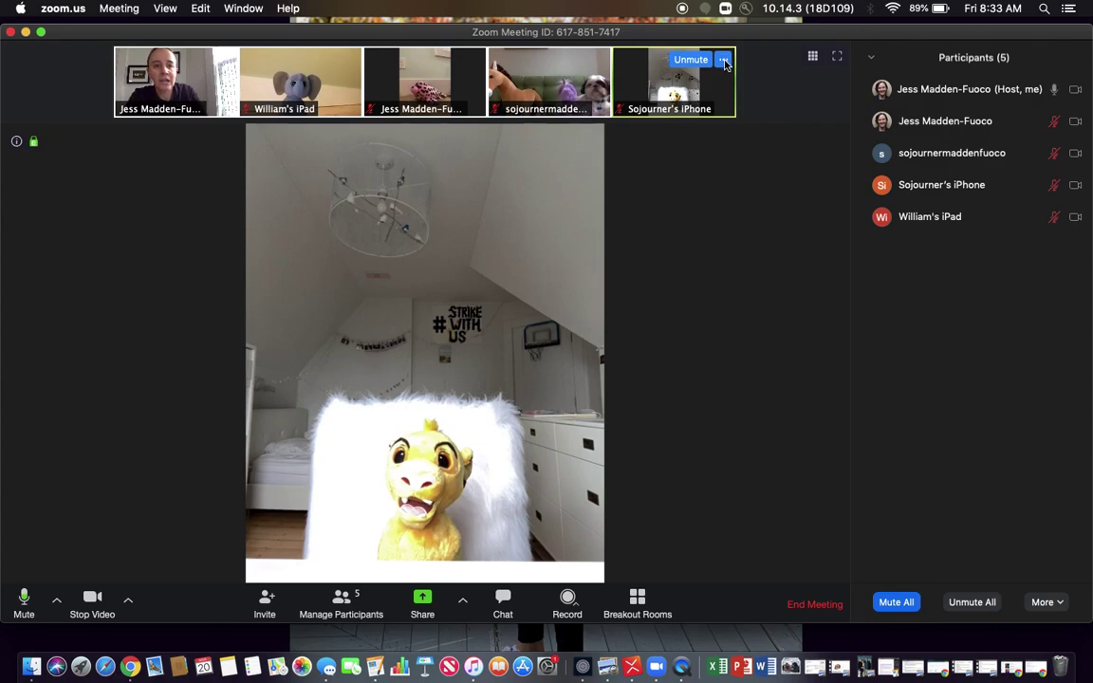
left_click(724, 60)
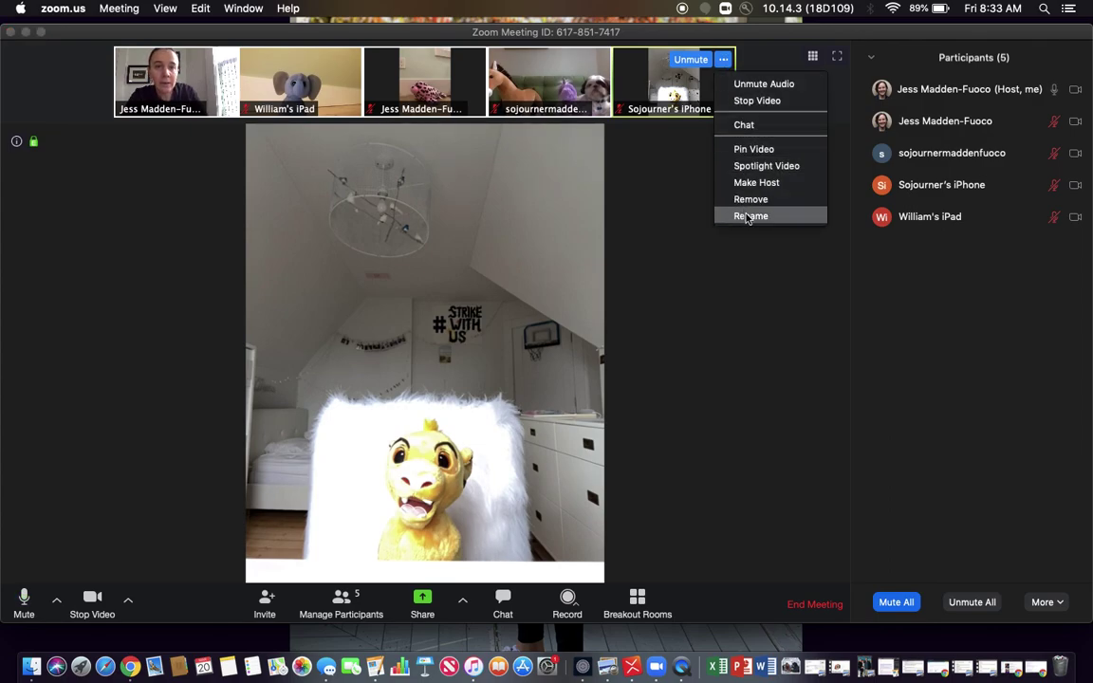
left_click(749, 217)
type("Simba")
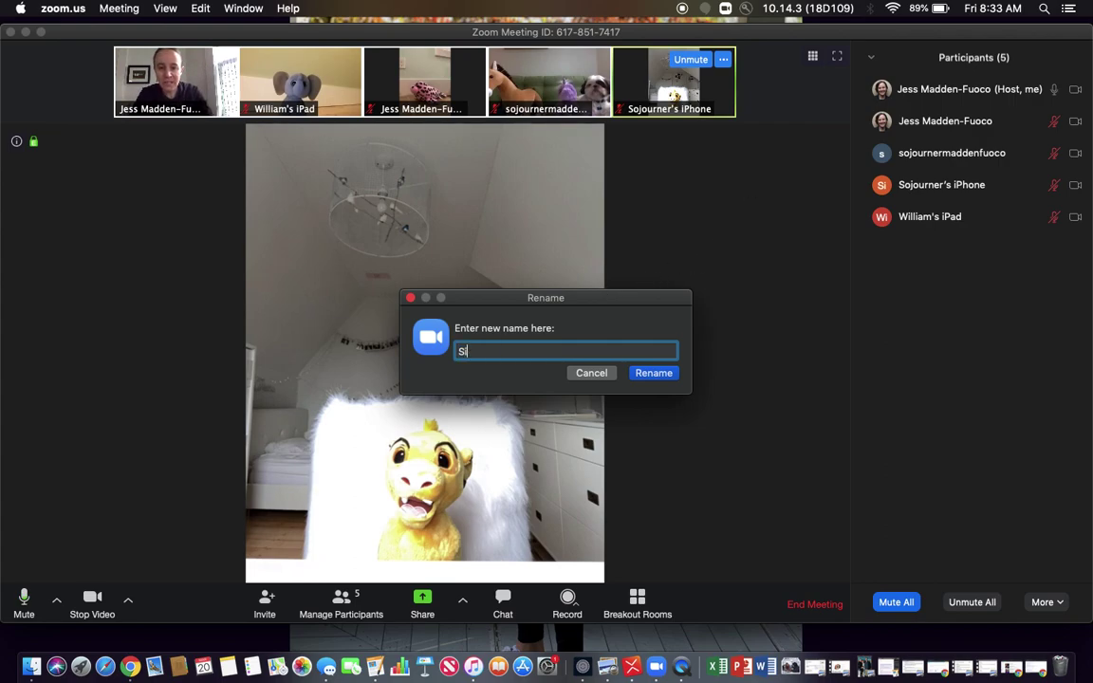
left_click(648, 373)
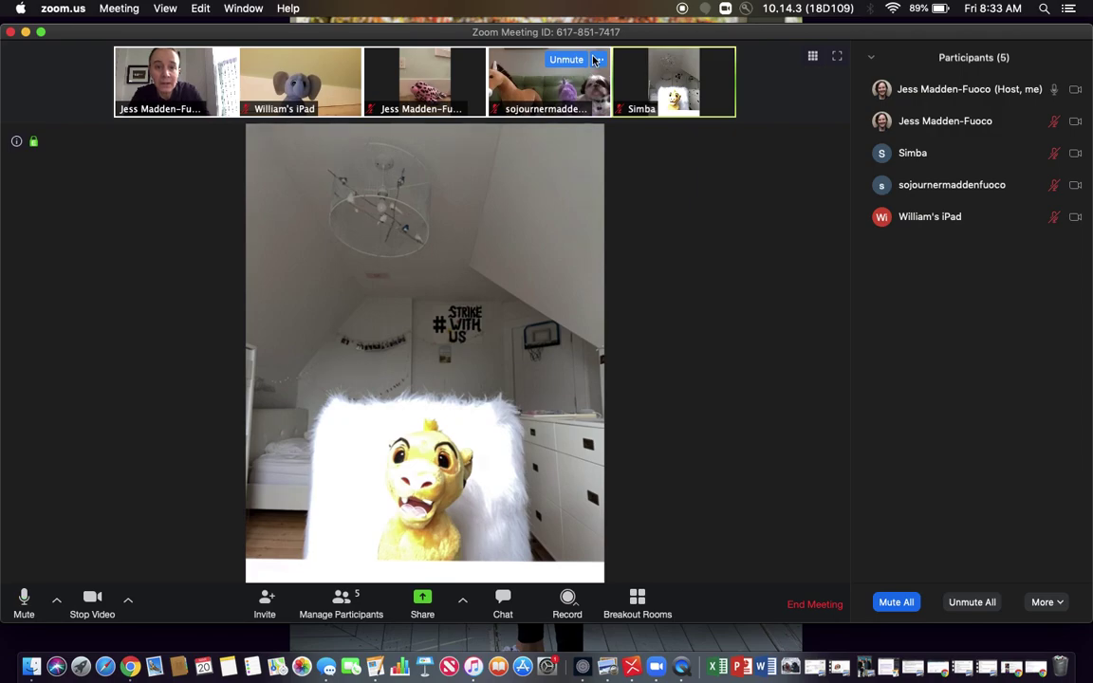
Rename the participant showing the toy horse and dog as Horse
left_click(598, 59)
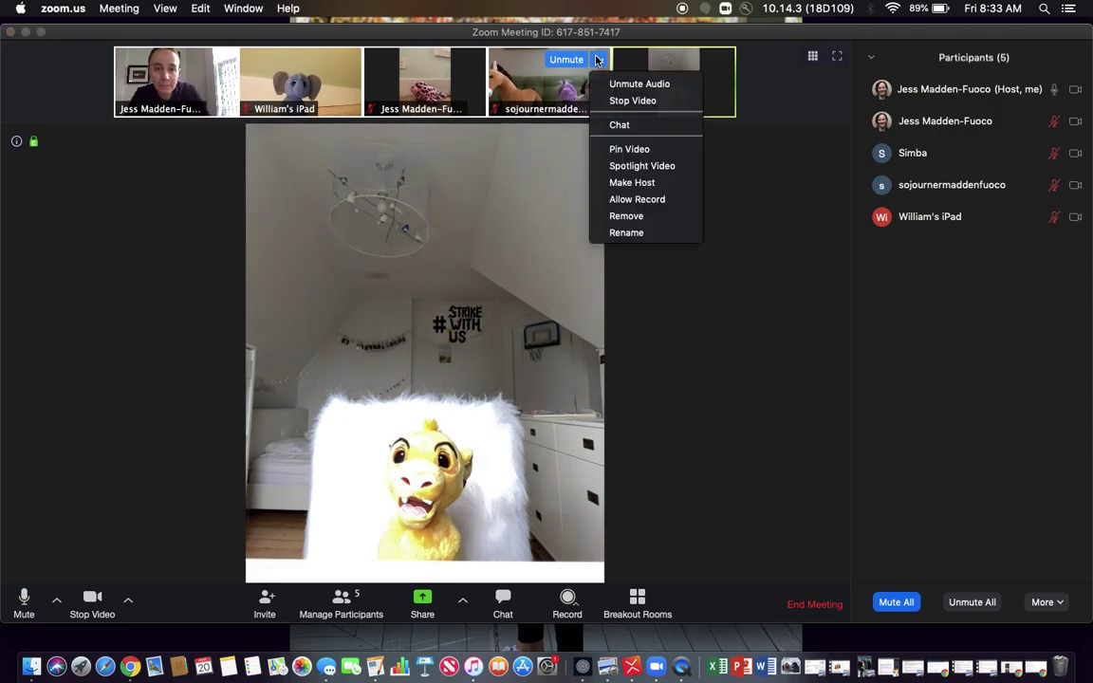
left_click(624, 233)
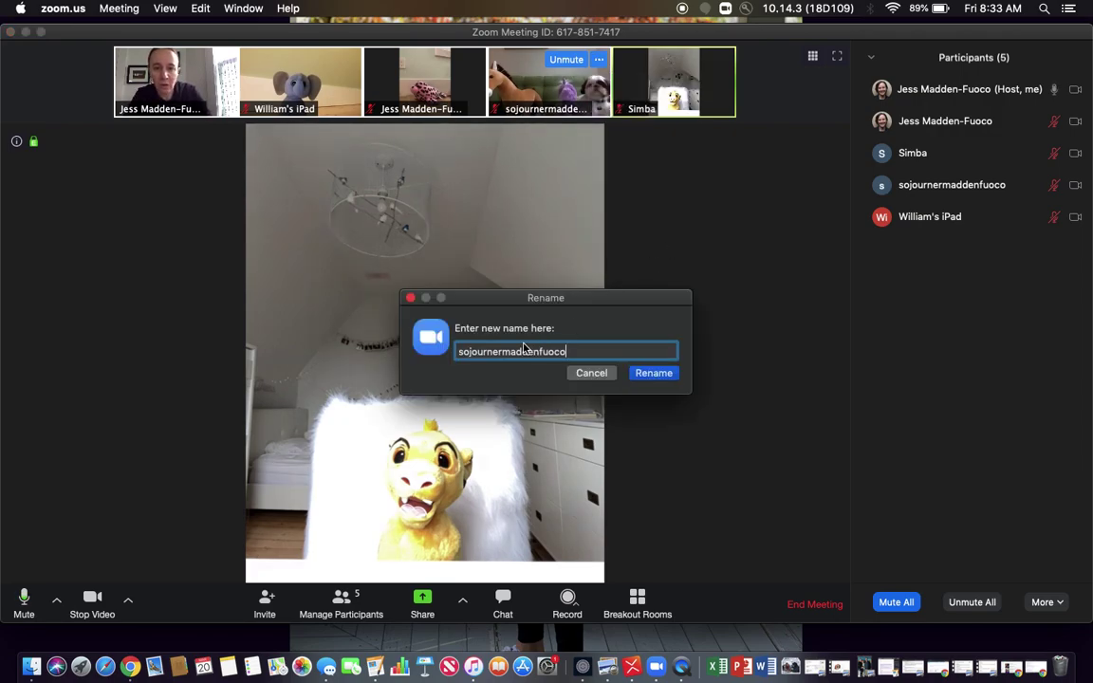
double_click(492, 352)
type("Horse")
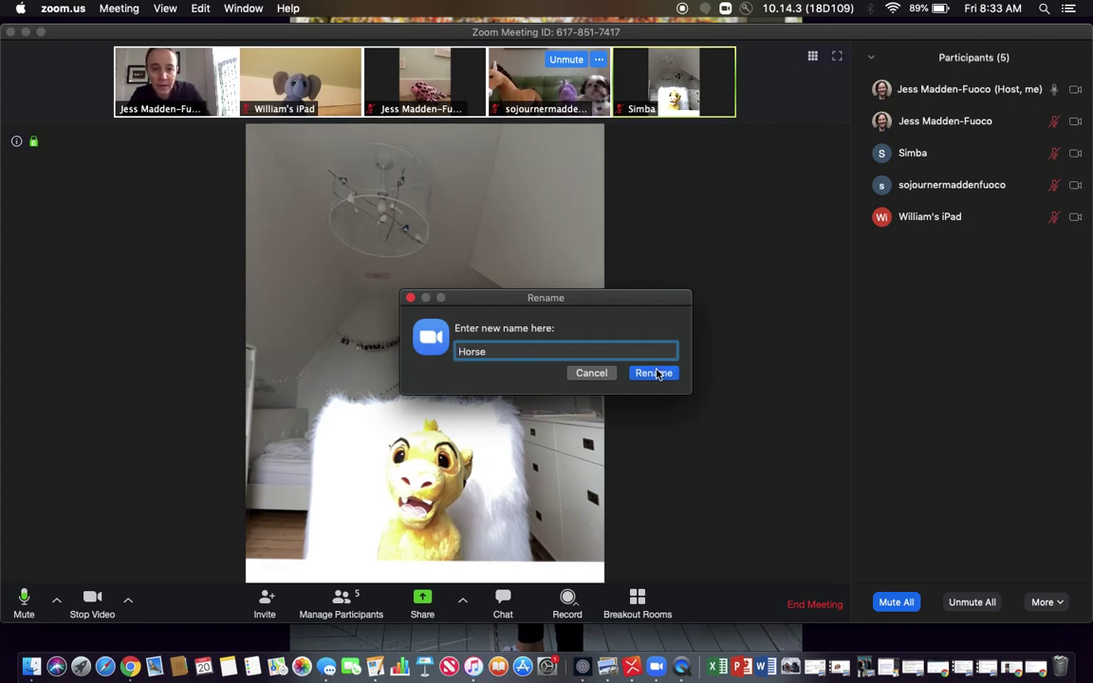
left_click(655, 373)
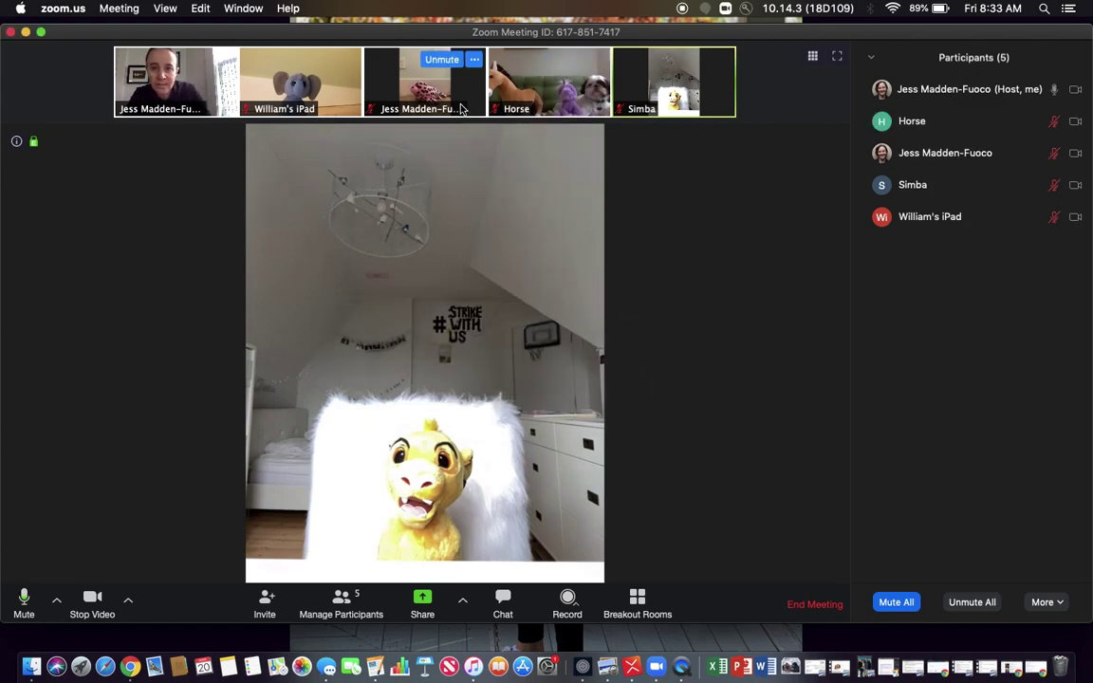
Rename the participant showing the pink spotted toy seal as Seal
left_click(475, 58)
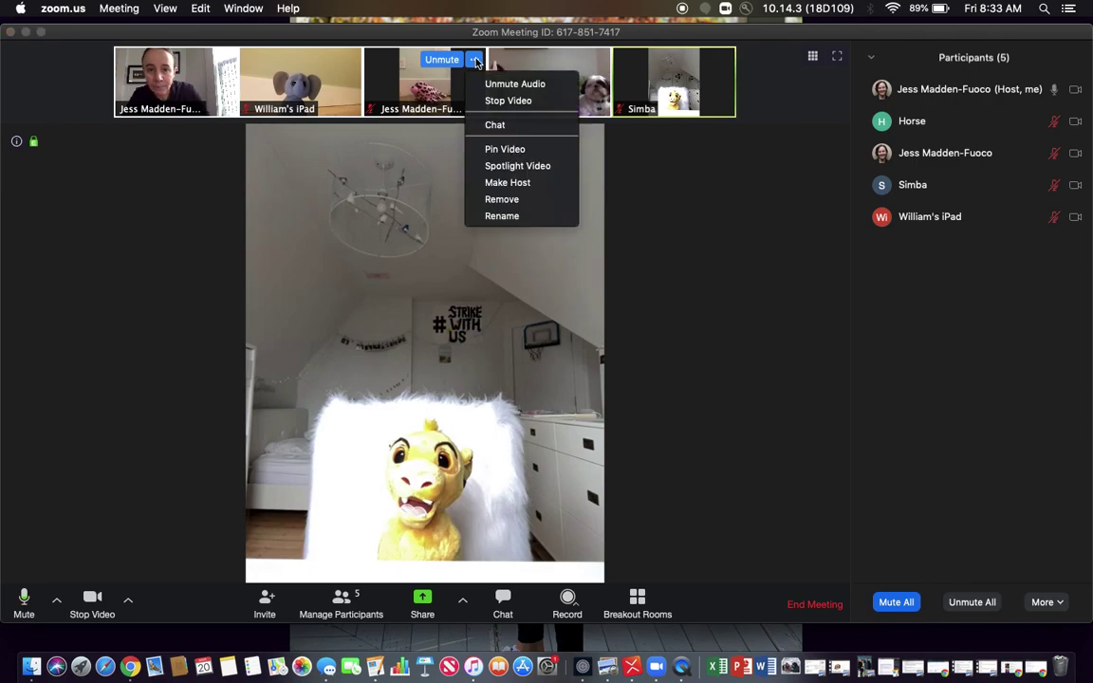
left_click(496, 217)
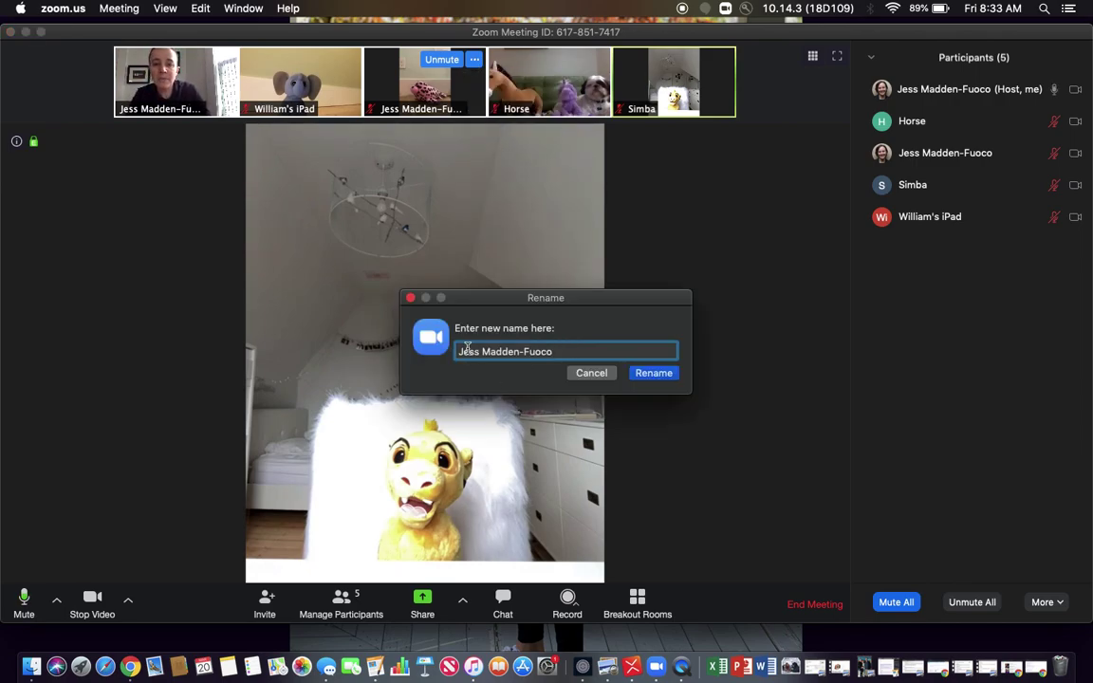
left_click_drag(467, 348, 556, 352)
type("Seal")
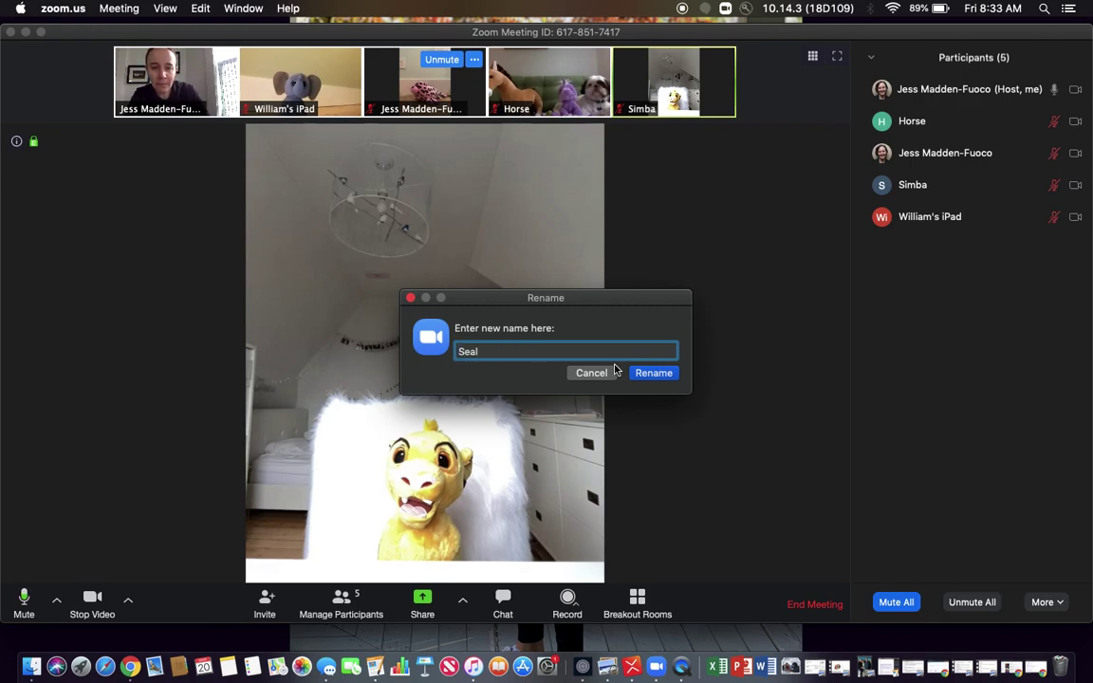
left_click(653, 373)
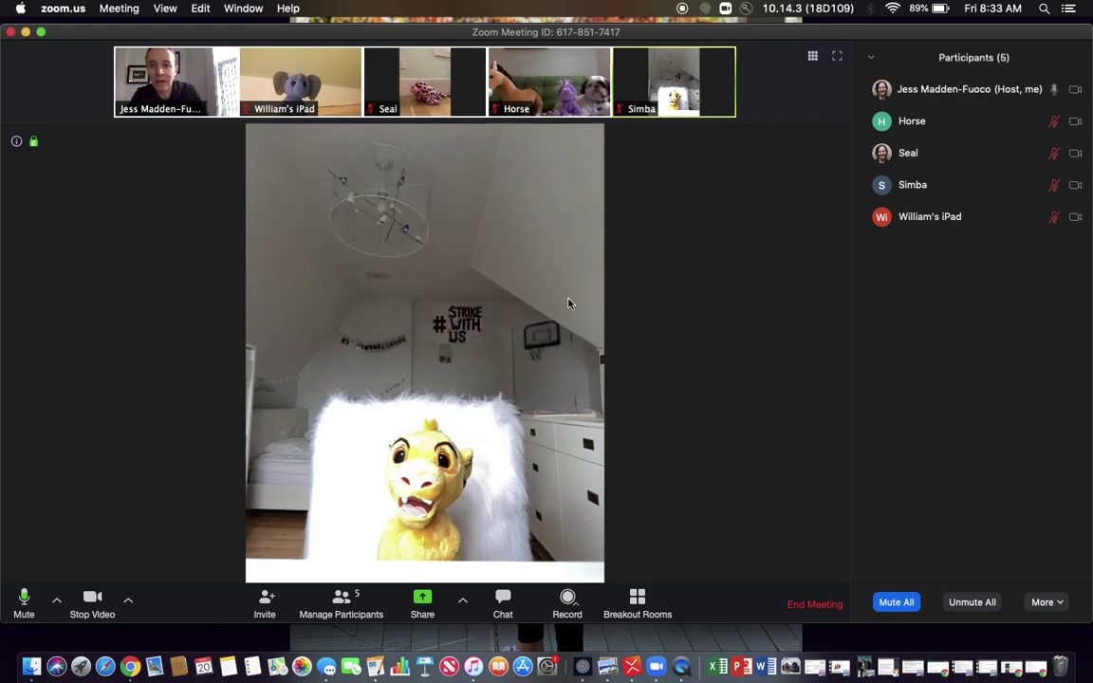
Rename the iPad participant showing the toy elephant as Ellie
left_click(350, 61)
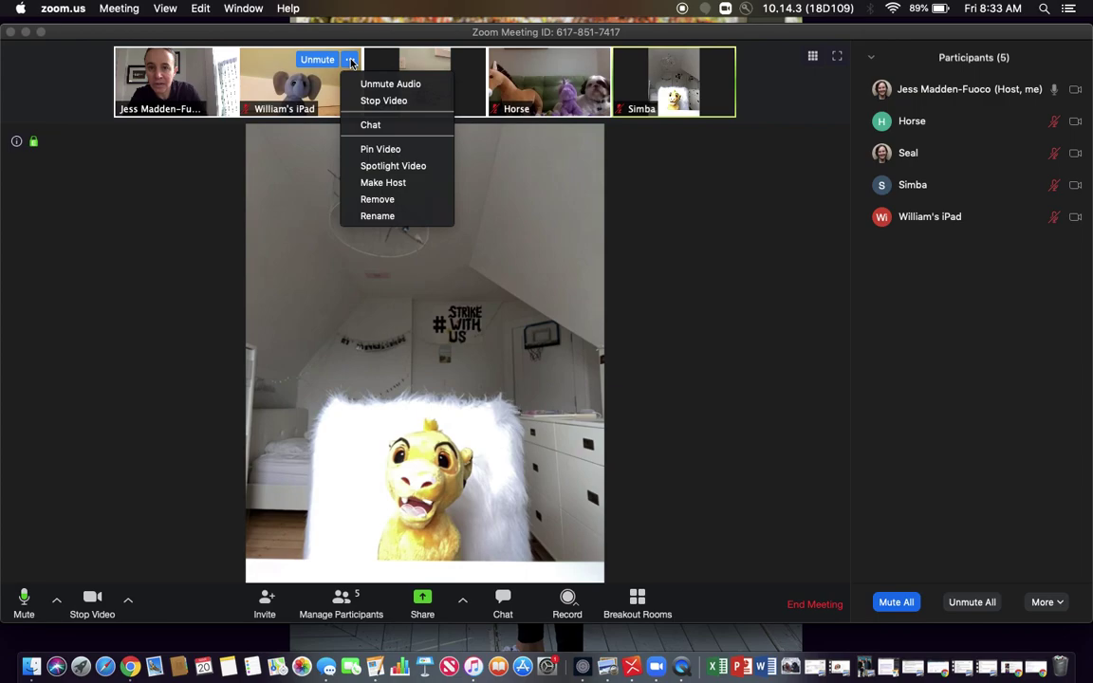
left_click(375, 216)
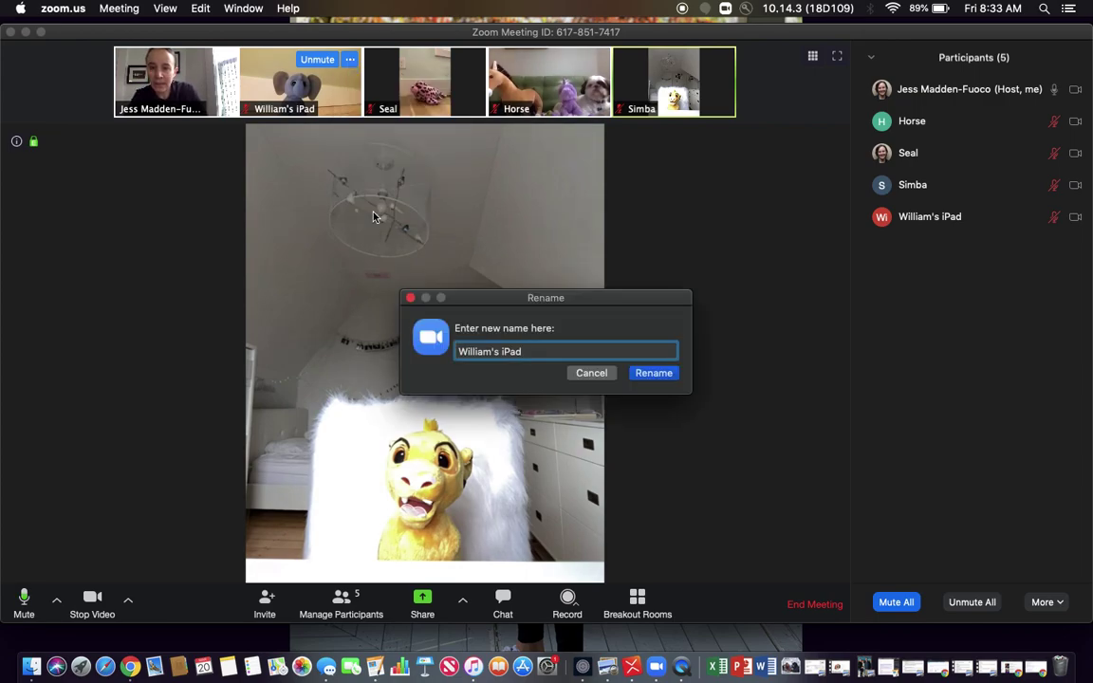
triple_click(470, 351)
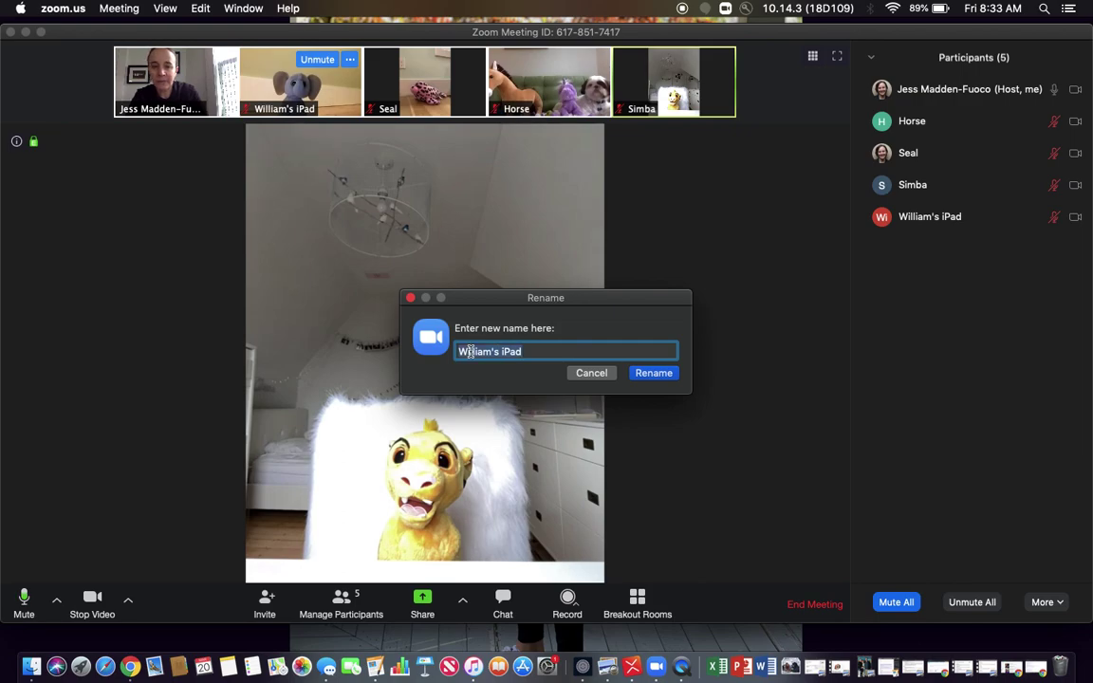
key("BackSpace")
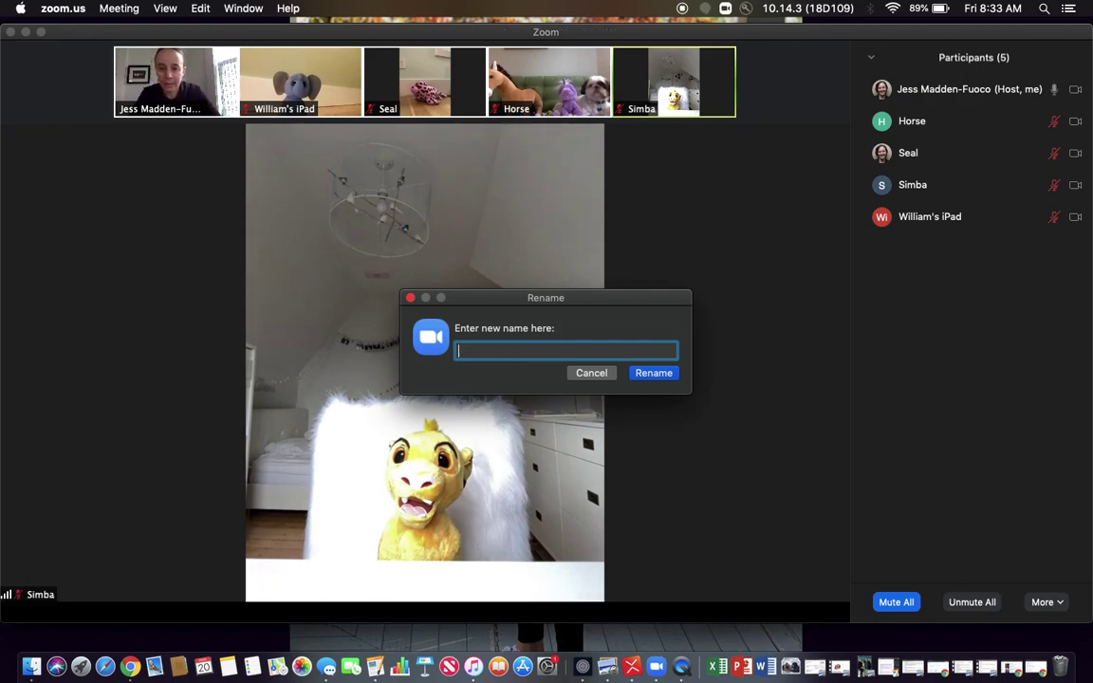
type("Ellie")
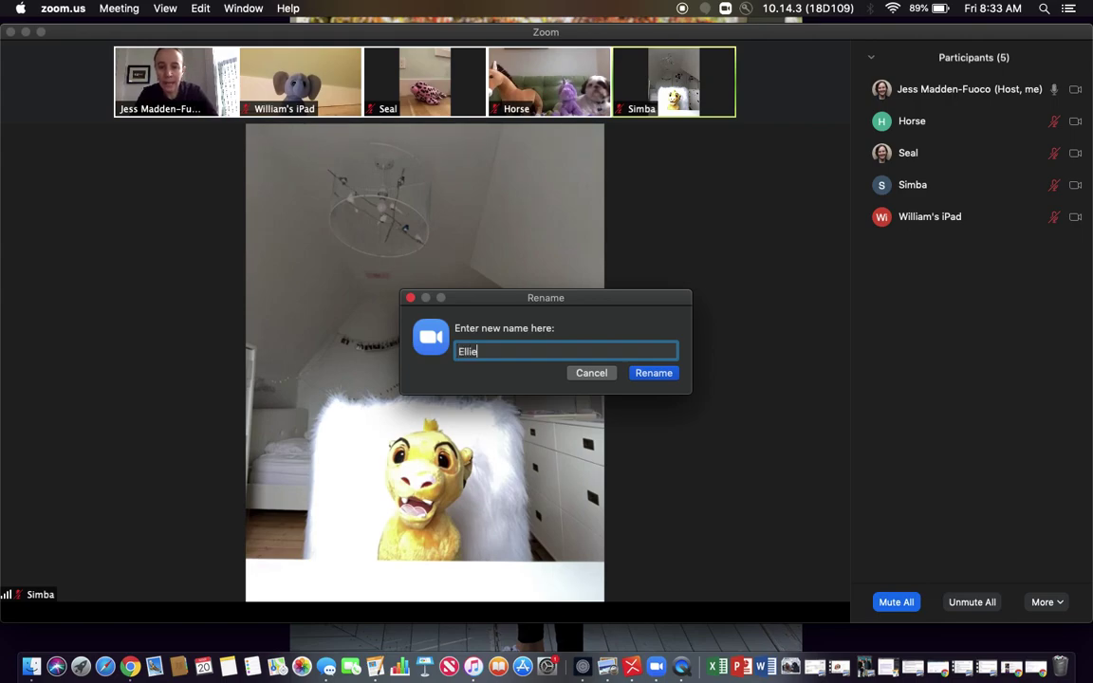
left_click(665, 376)
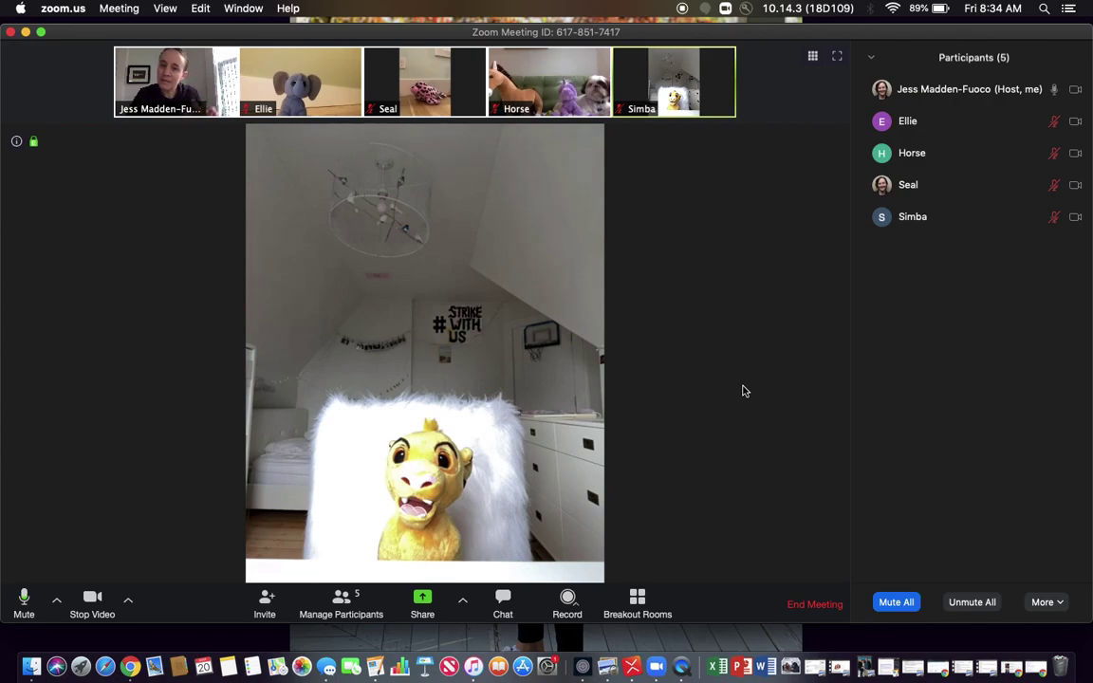
left_click(723, 61)
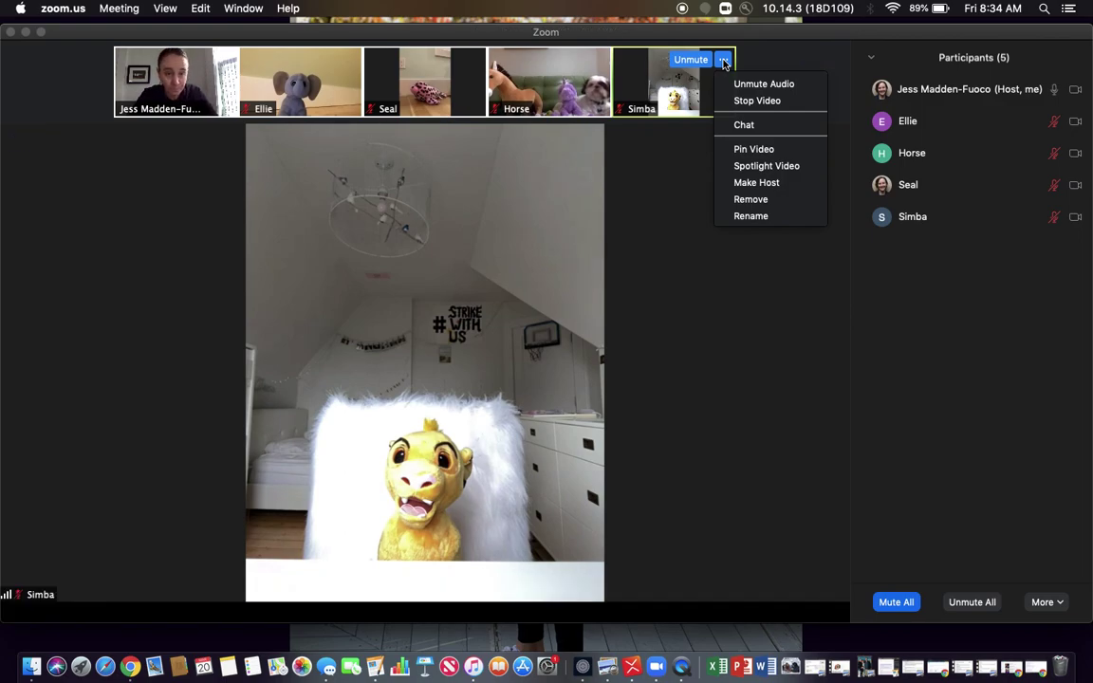
left_click(764, 42)
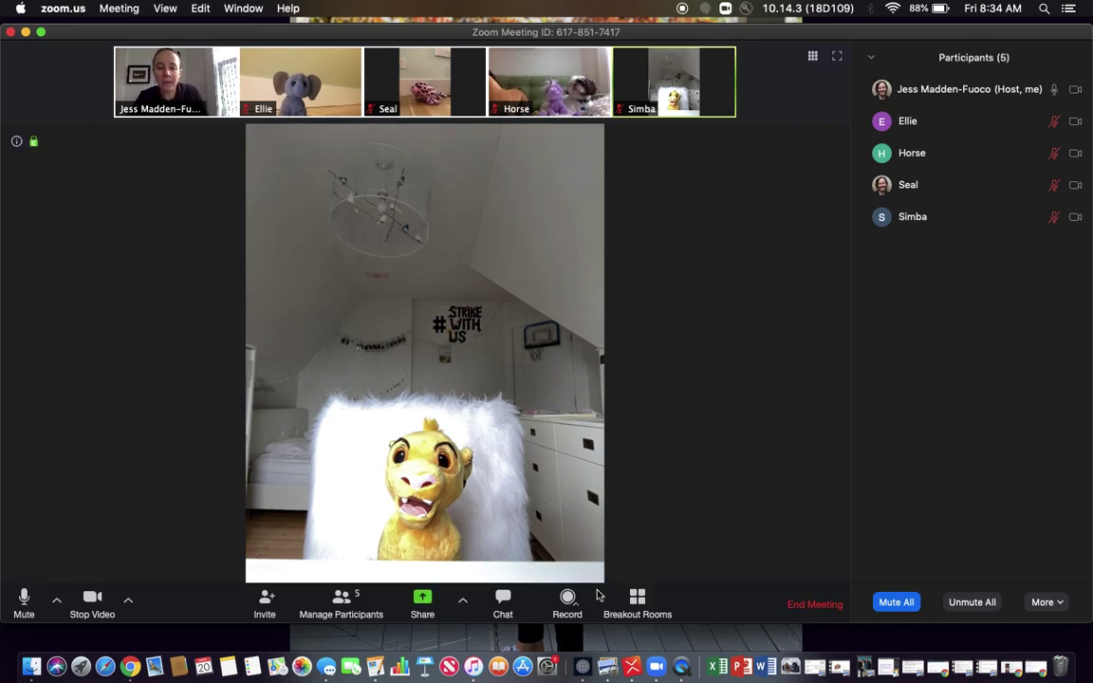
left_click(582, 617)
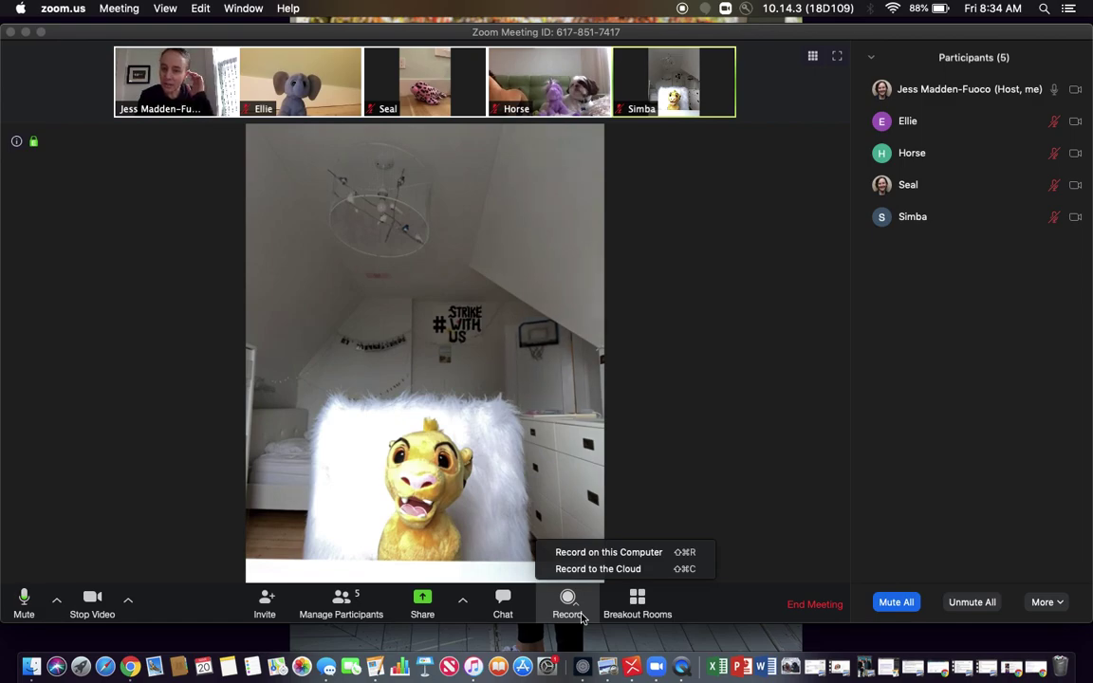
left_click(704, 365)
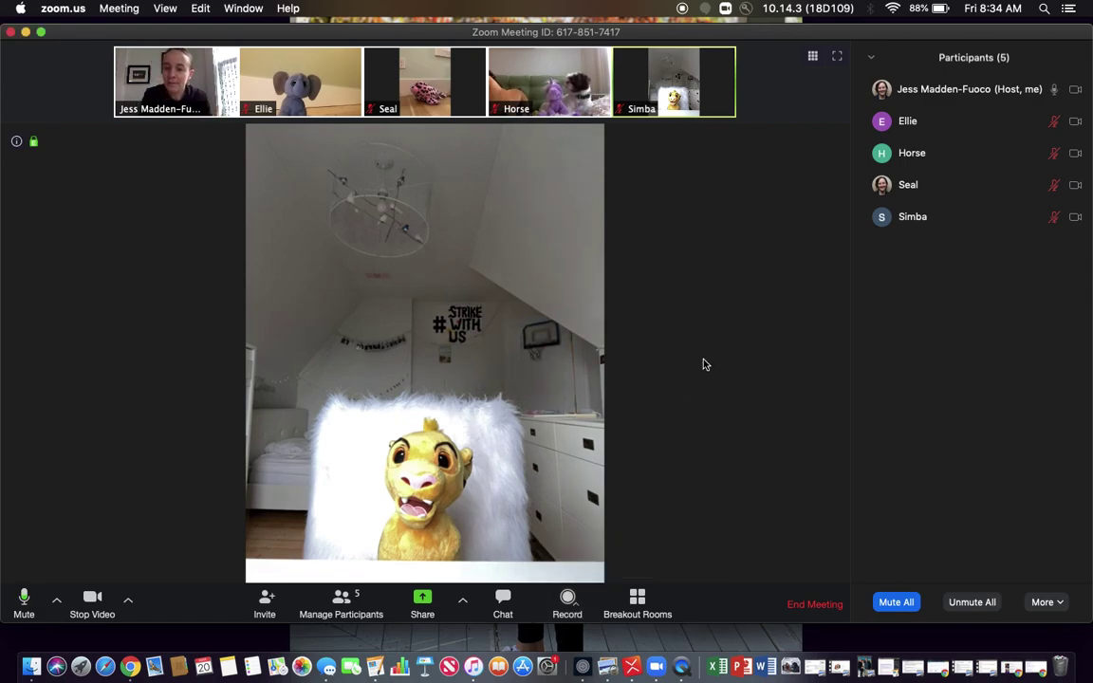
Share a whiteboard with the meeting participants
mouse_move(423, 617)
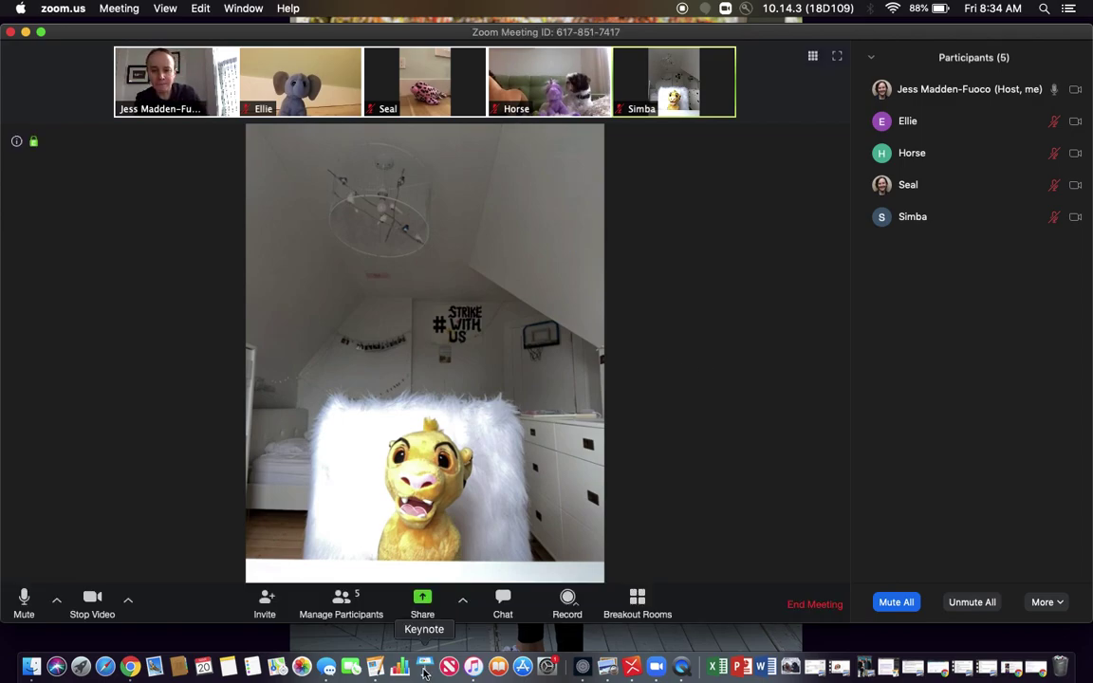
left_click(425, 601)
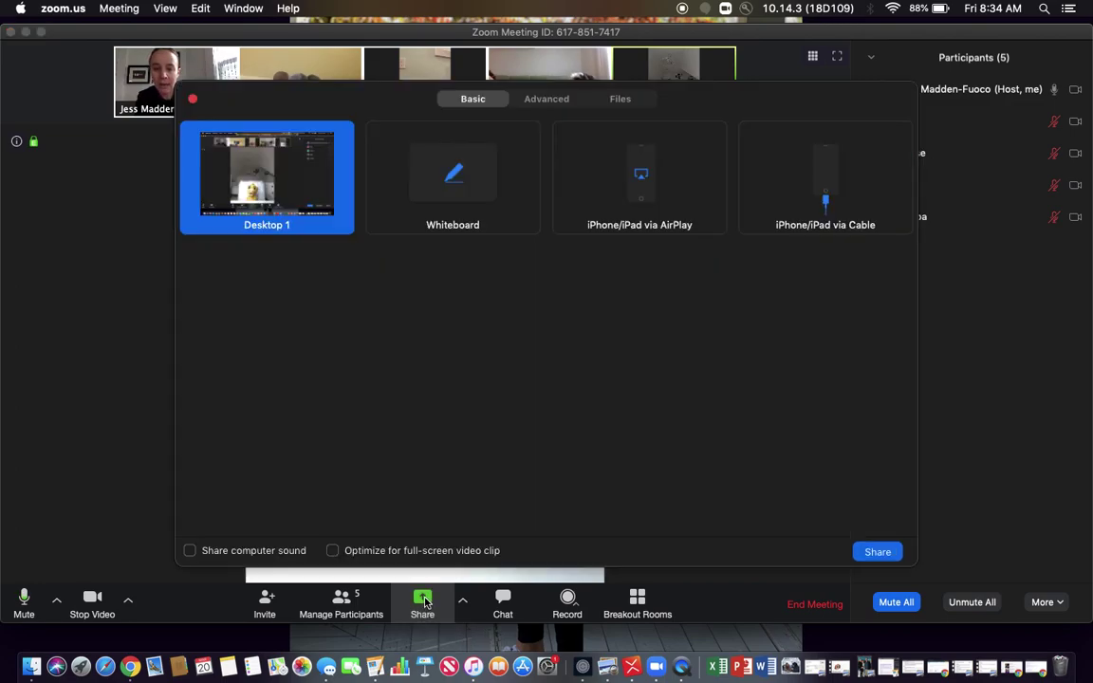
left_click(445, 208)
left_click(890, 554)
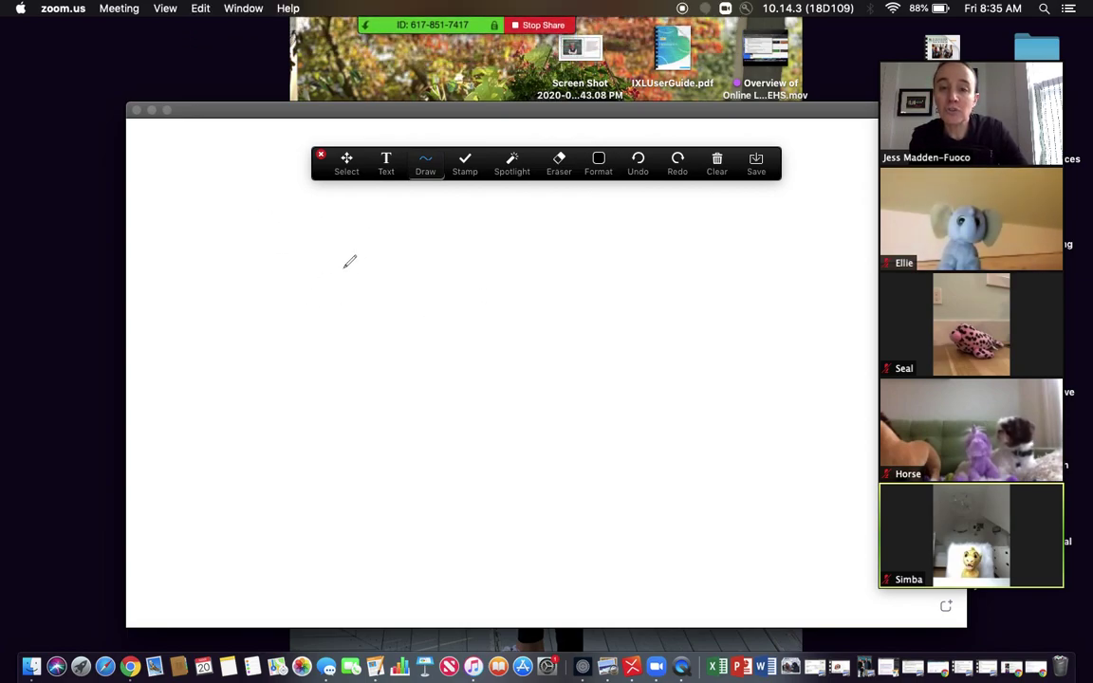
Add the text "Notes" to the upper-left area of the whiteboard and finish editing it
left_click(387, 164)
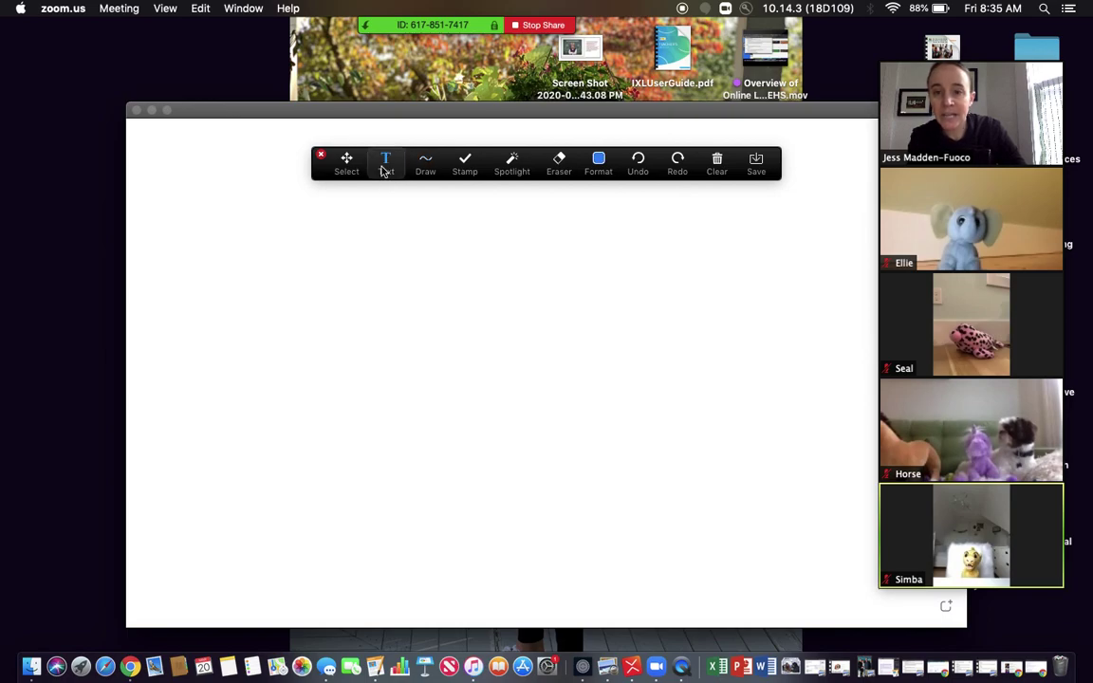
left_click(269, 309)
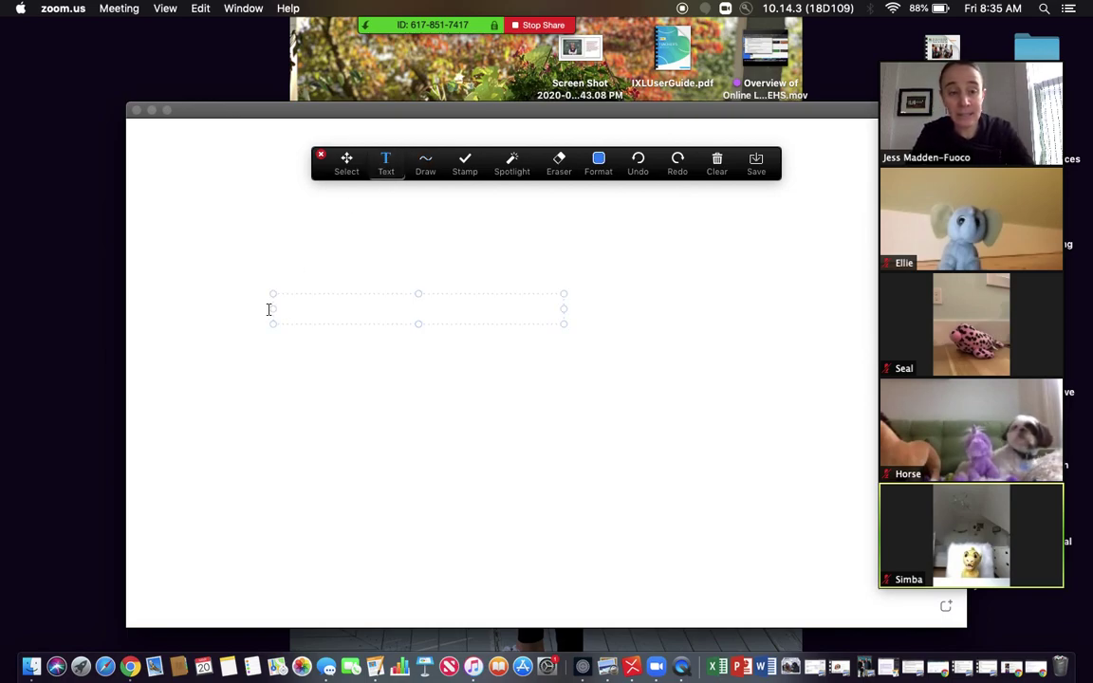
type("Notes")
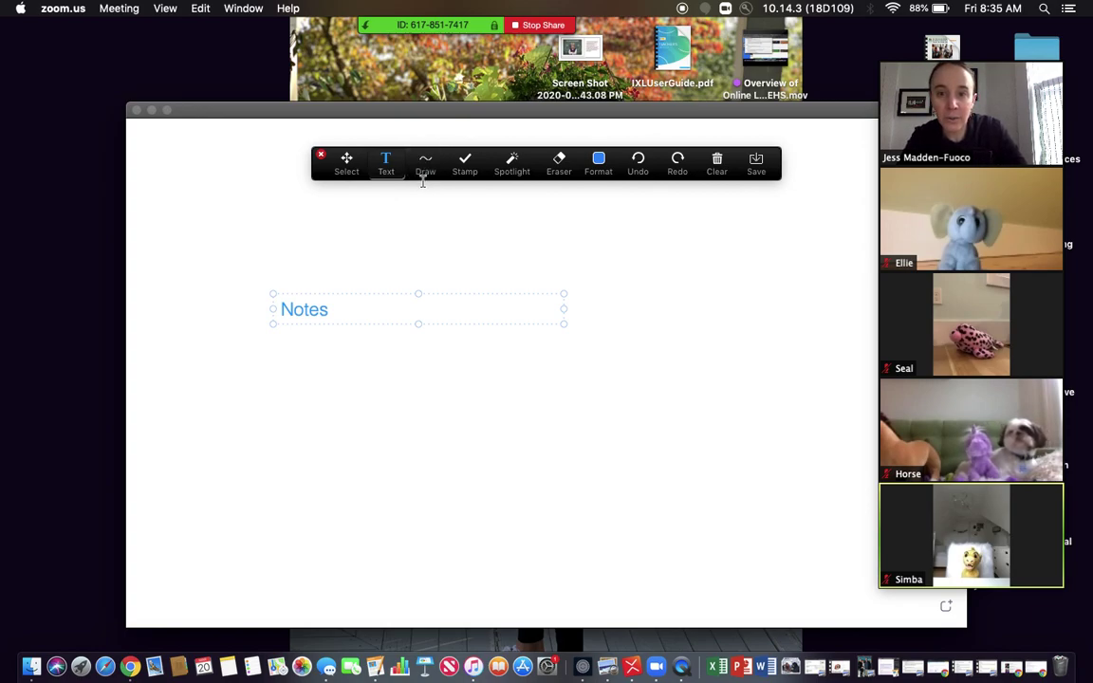
left_click(426, 165)
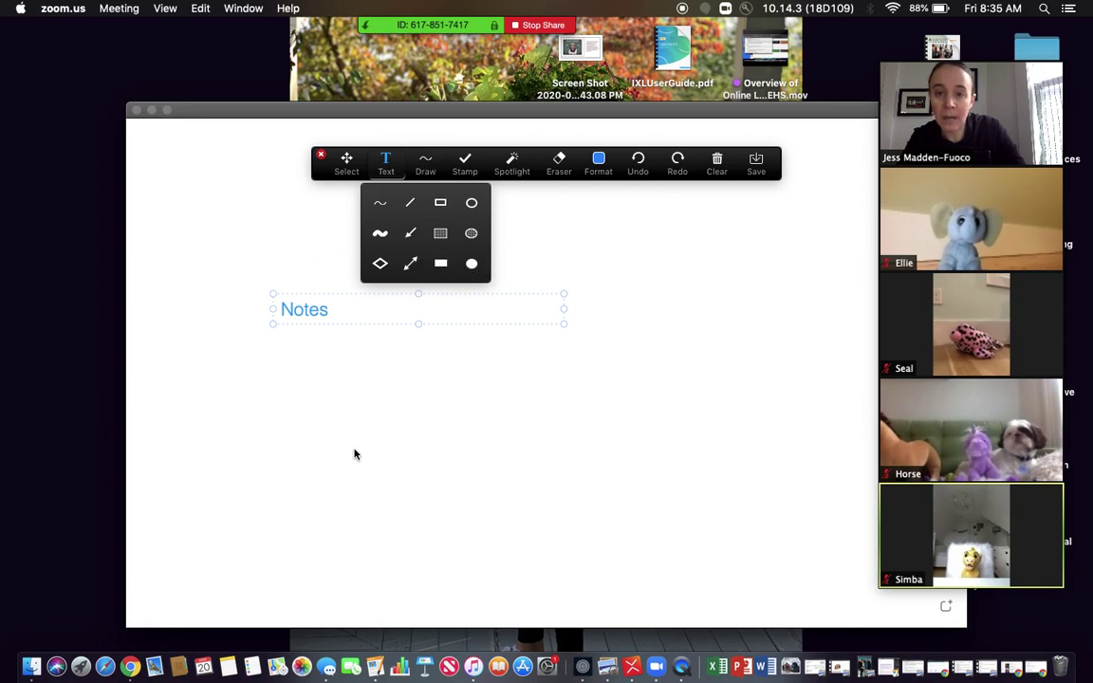
left_click(398, 466)
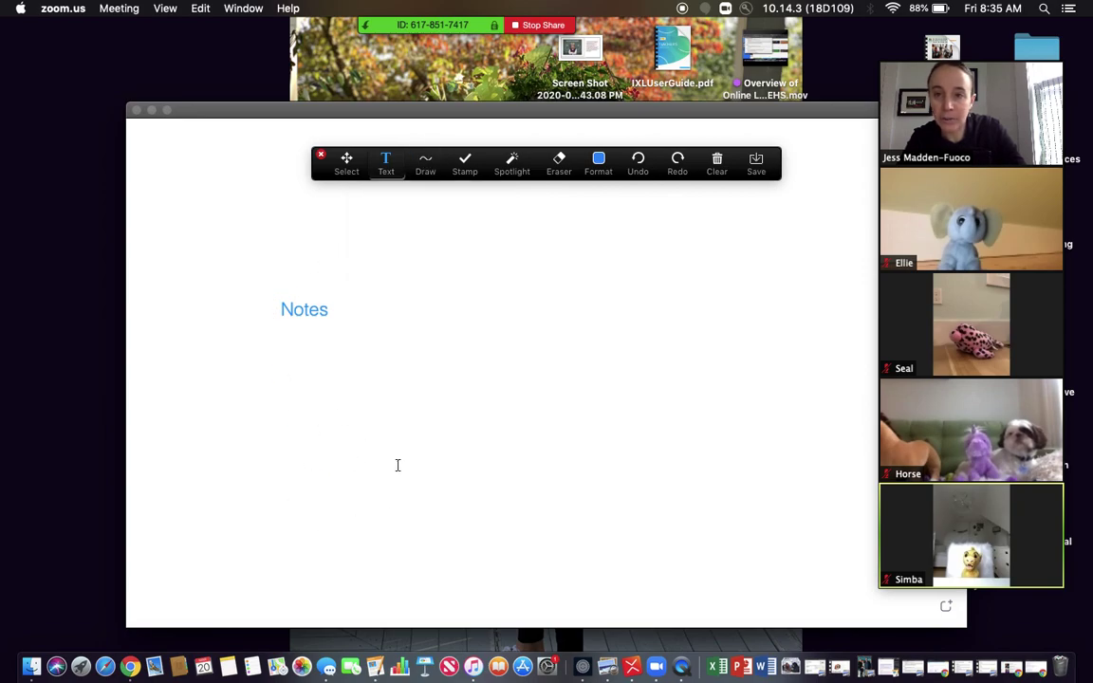
Stop sharing the whiteboard and open the 11.4.19 RJ ALC Course slides from the OneTab list in Chrome
left_click(524, 27)
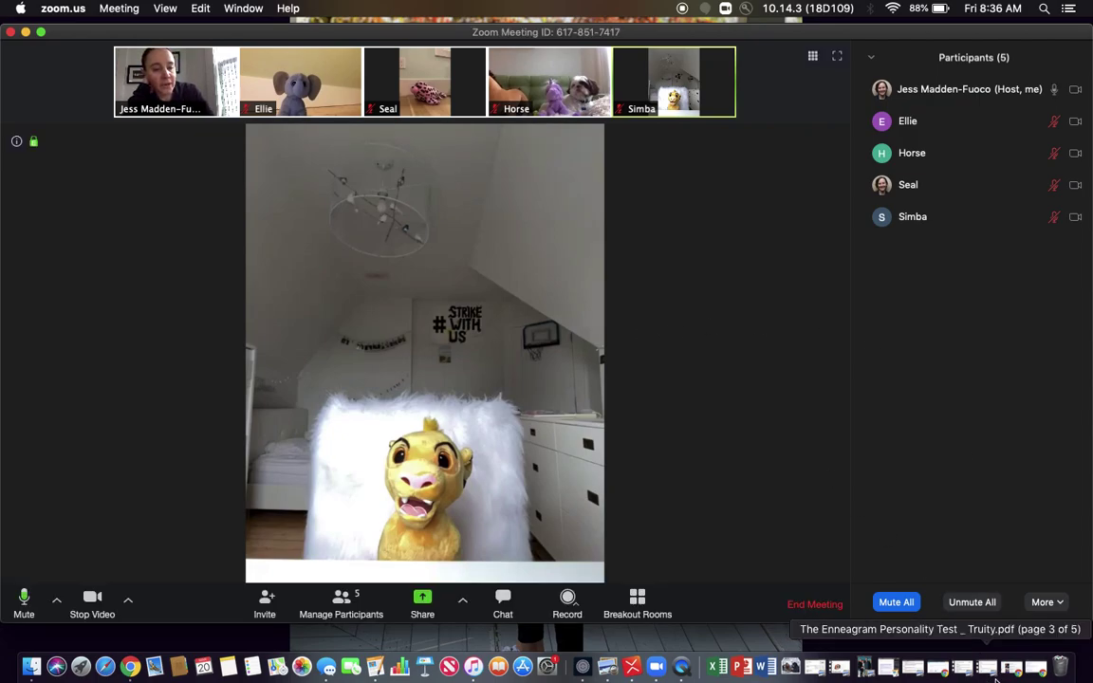
left_click(1038, 671)
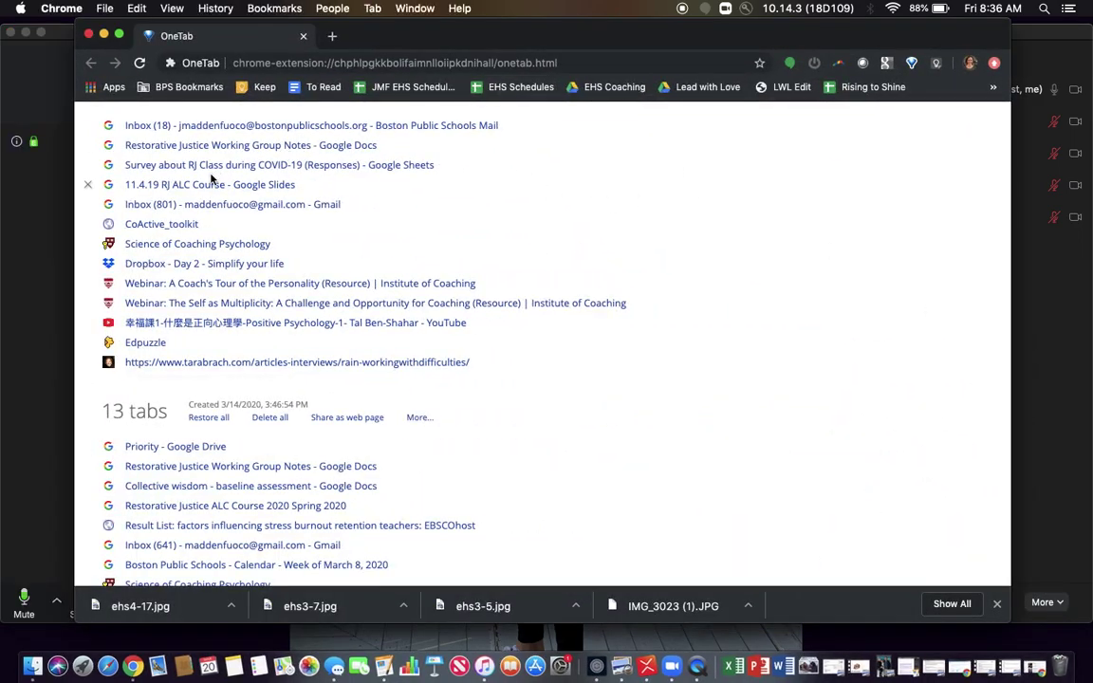
left_click(242, 183)
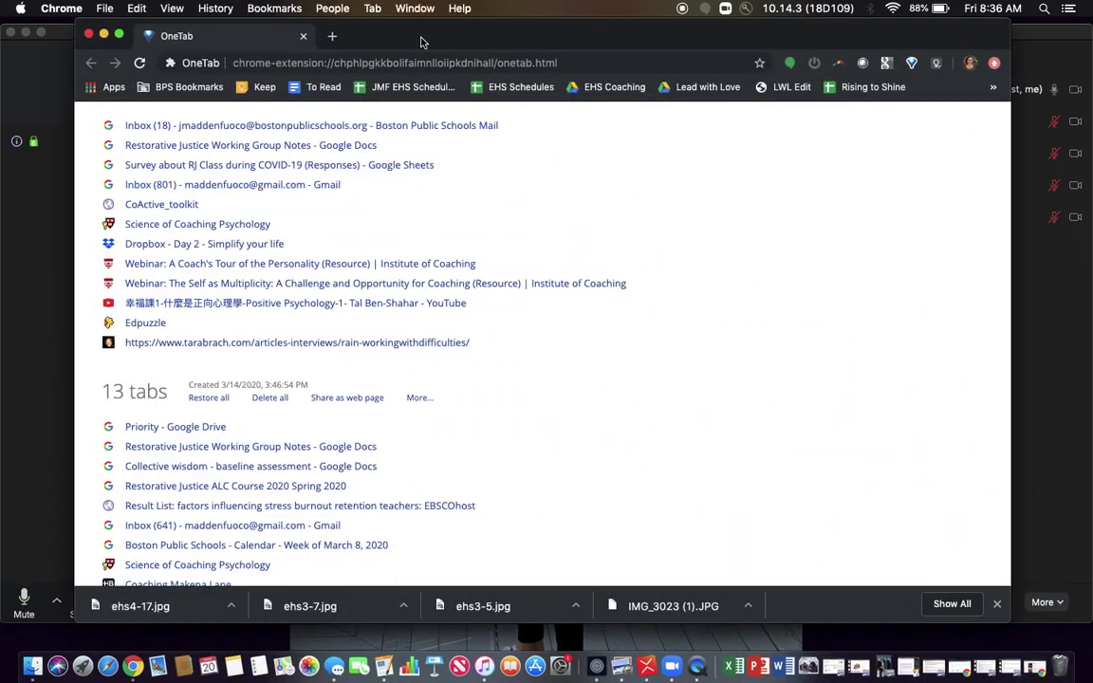
Switch back to the Zoom meeting and share the Google Chrome - OneTab window with the participants
left_click(16, 219)
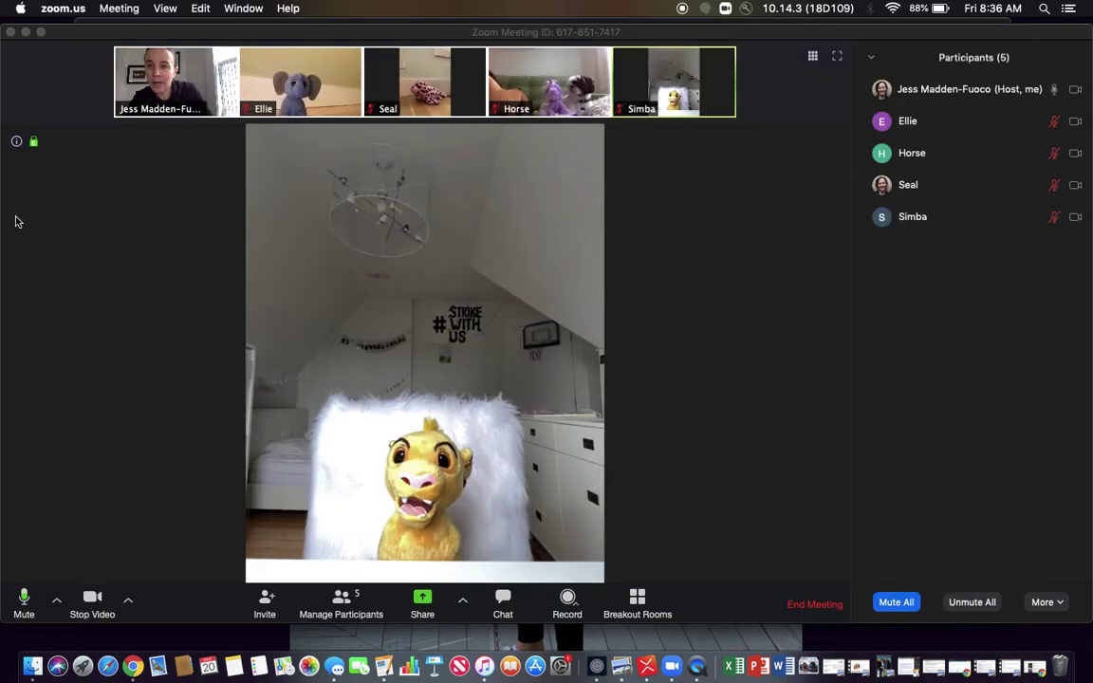
left_click(422, 598)
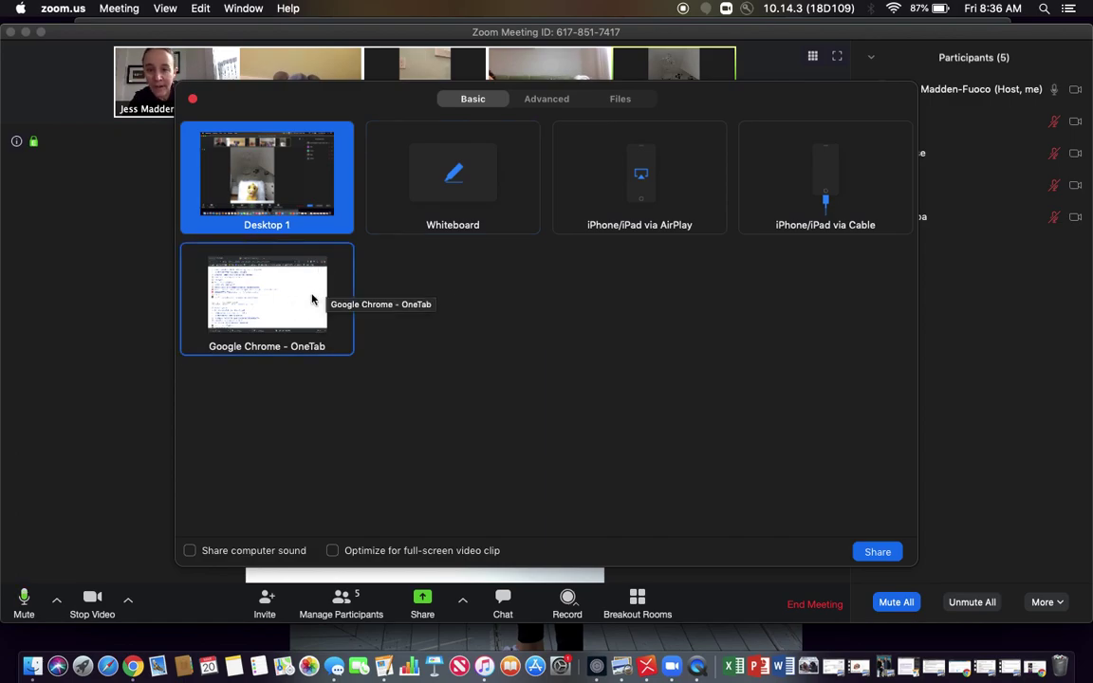
left_click(311, 299)
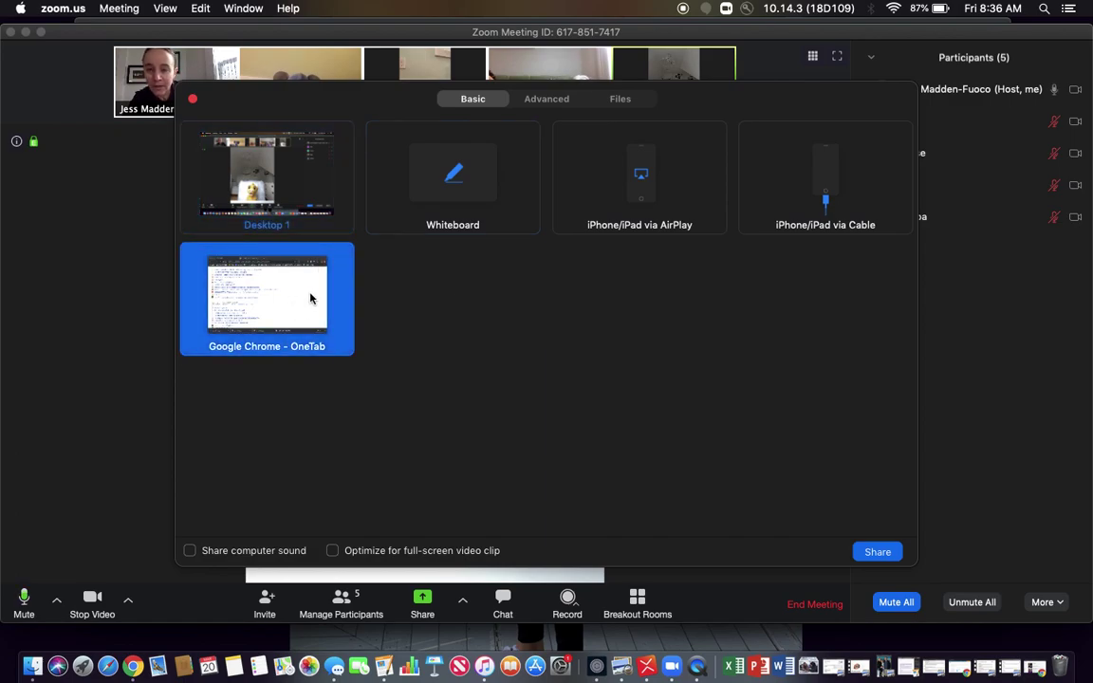
left_click(879, 554)
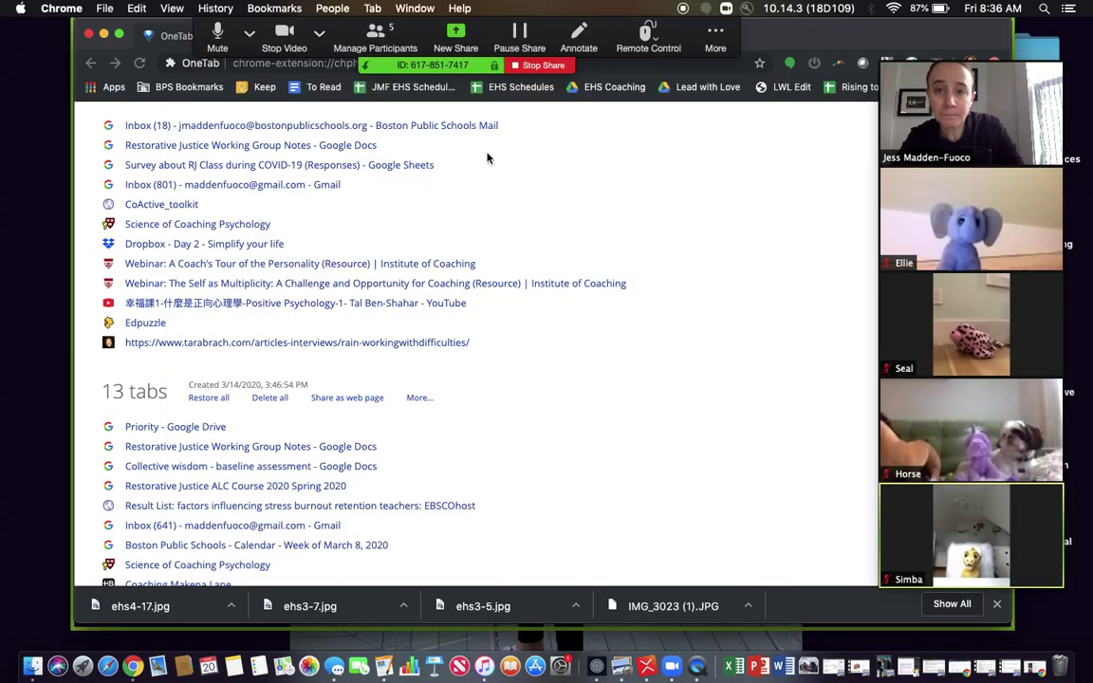
Show the 11.4.19 RJ ALC Course presentation in the shared Chrome window and reposition the window clear of the meeting controls
left_click_drag(789, 36, 737, 93)
left_click(351, 93)
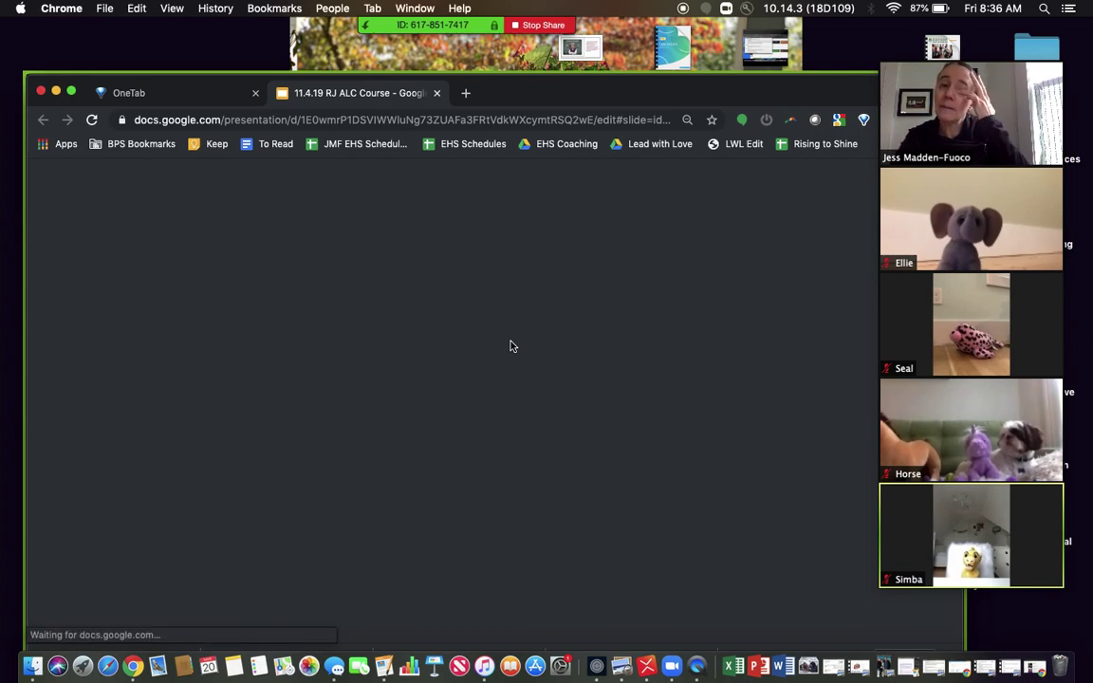
left_click_drag(757, 95, 748, 60)
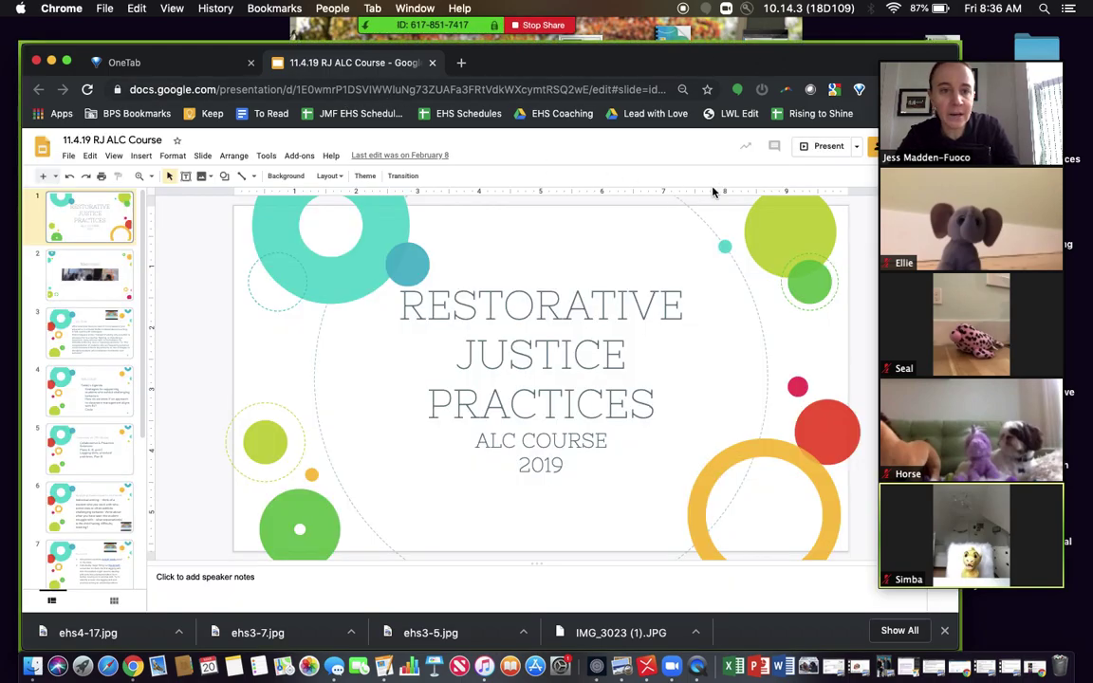
Present the Restorative Justice Practices slideshow up to slide 3 and stop the screen share
left_click(812, 150)
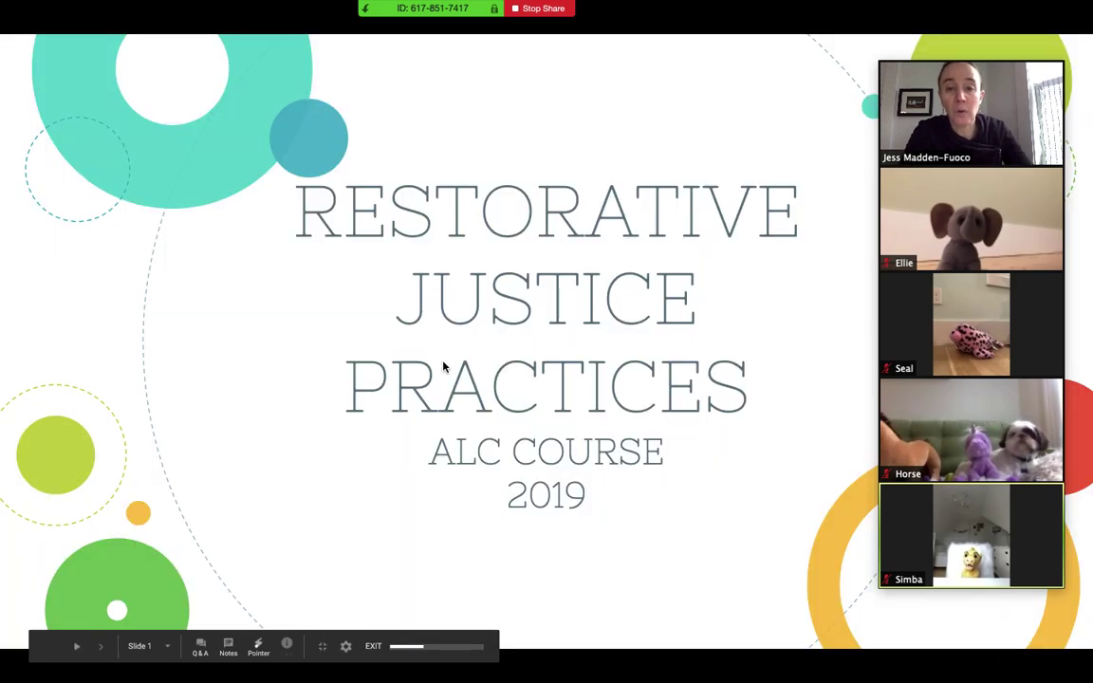
key("Right")
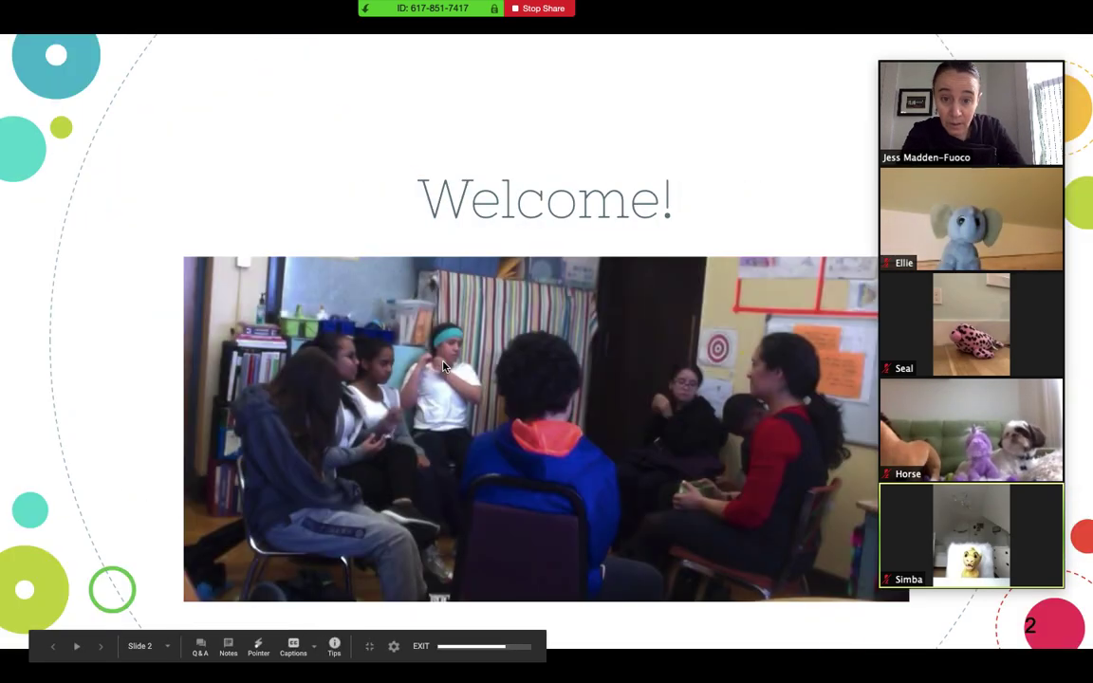
key("Right")
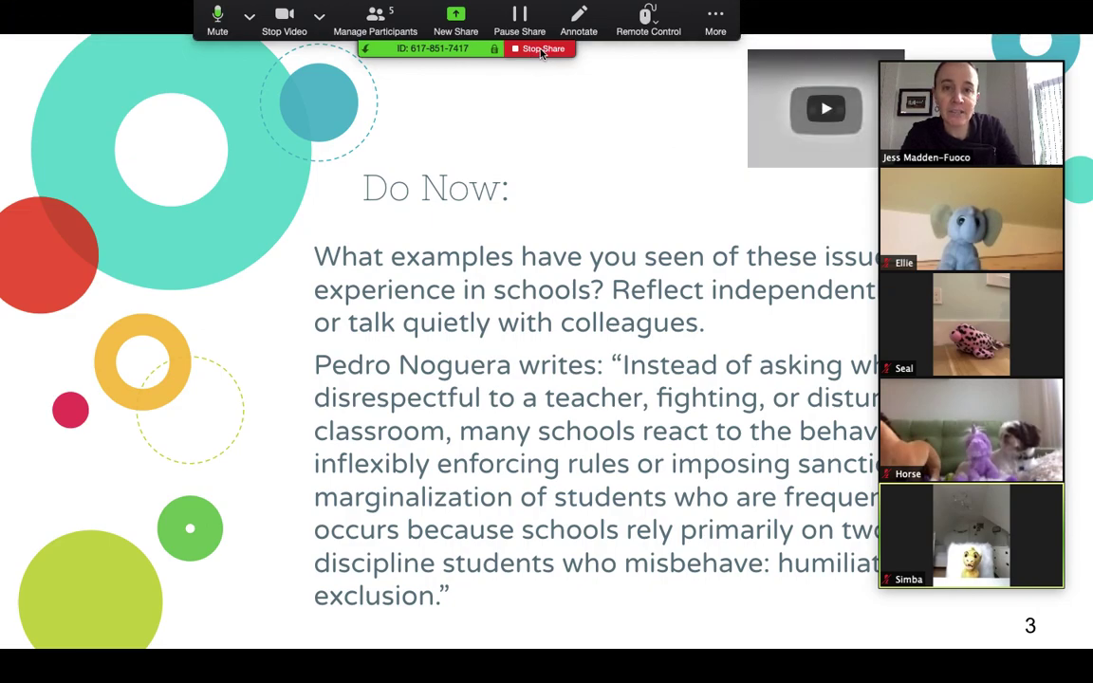
left_click(541, 50)
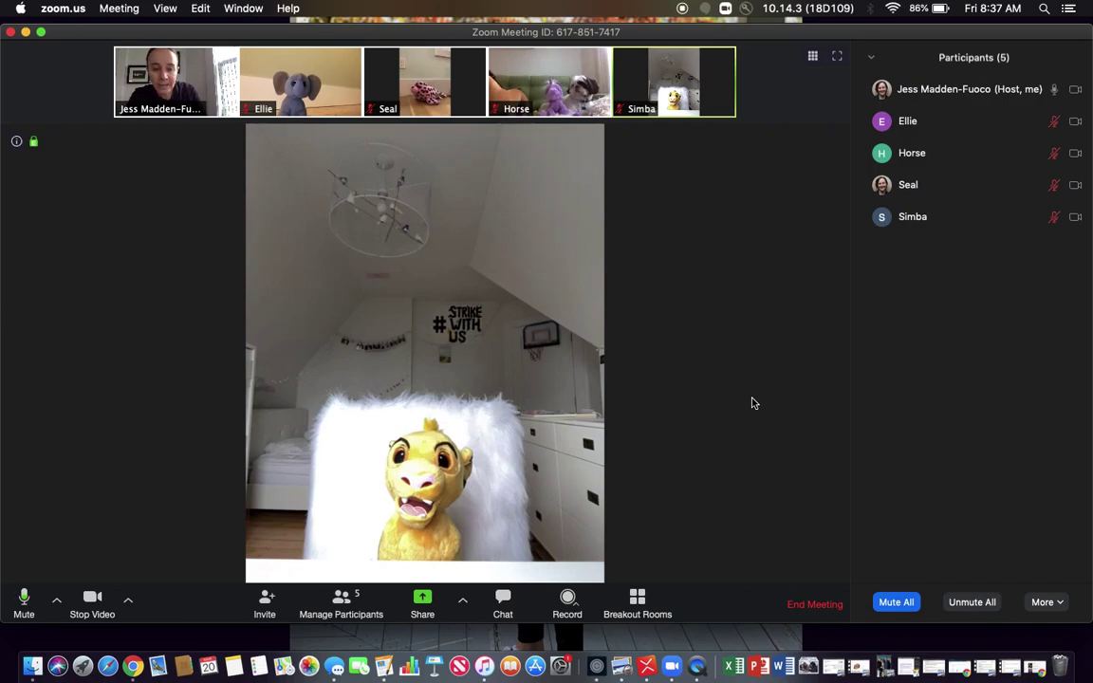
Create two breakout rooms with participants assigned manually
left_click(637, 606)
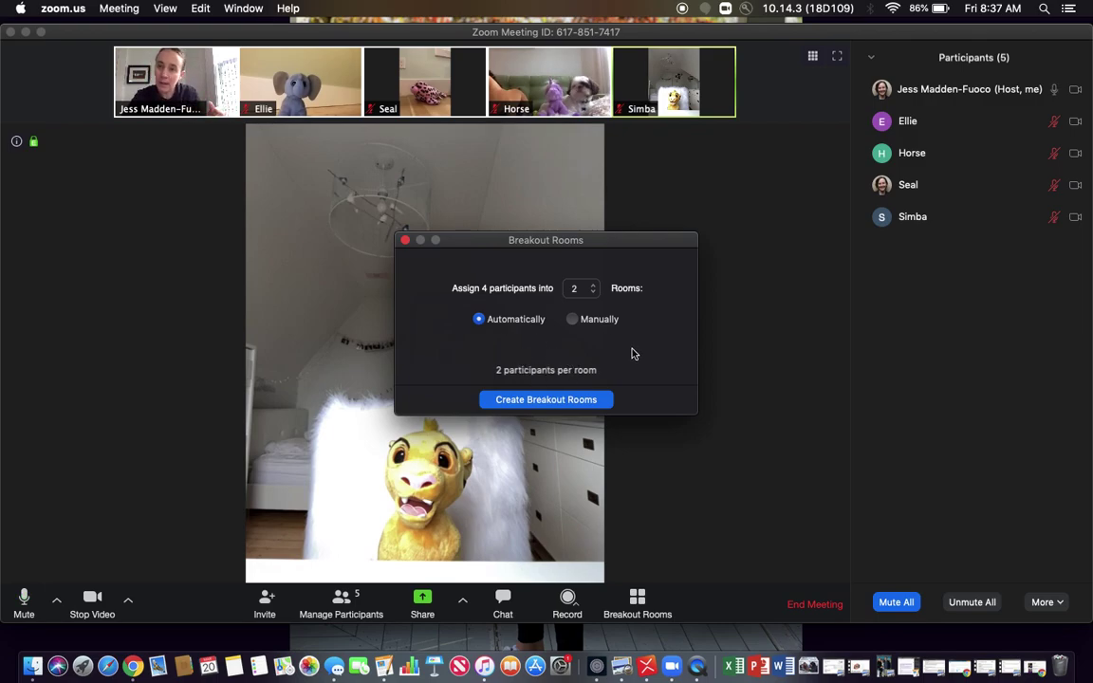
left_click(573, 320)
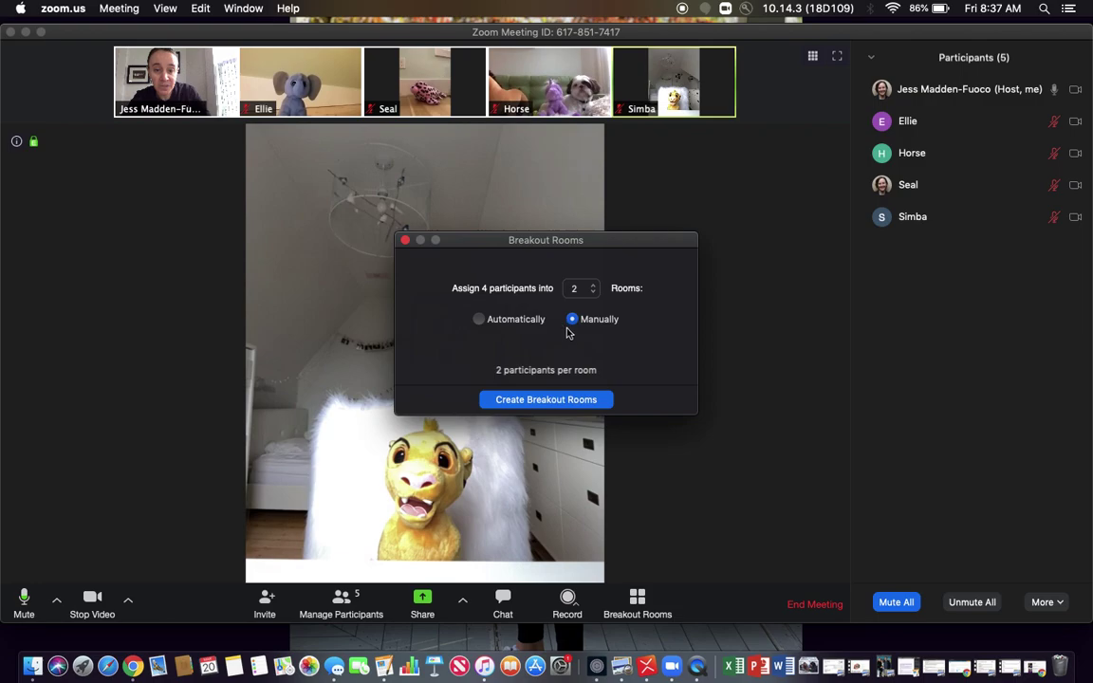
left_click(533, 399)
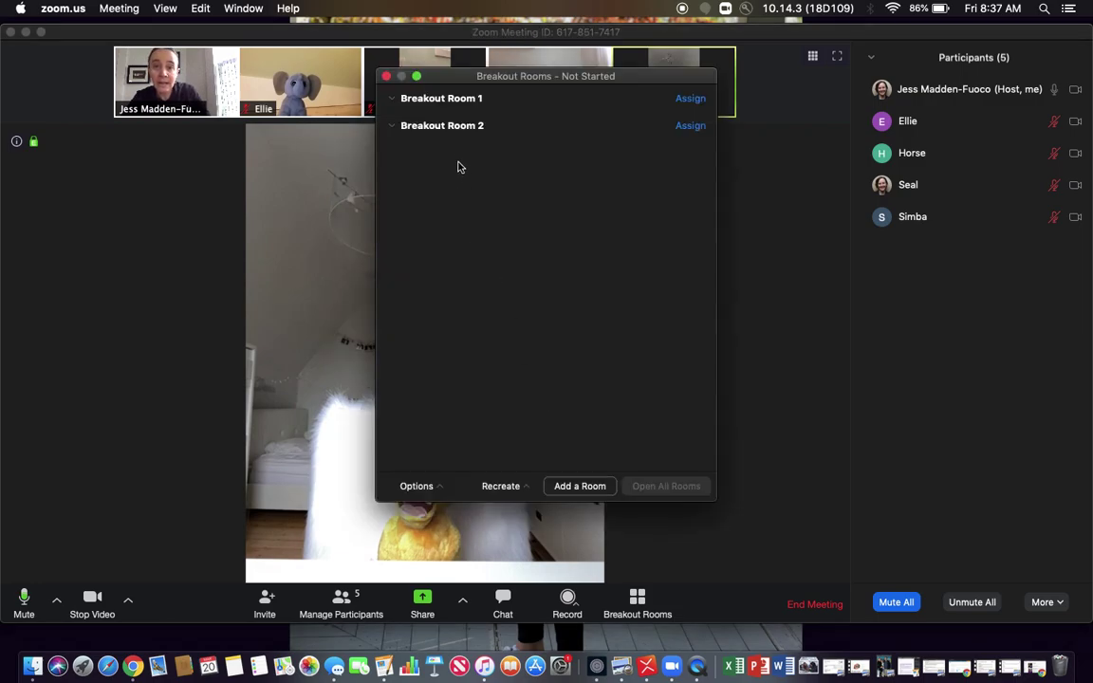
Assign Ellie and Seal to Breakout Room 1
left_click(396, 103)
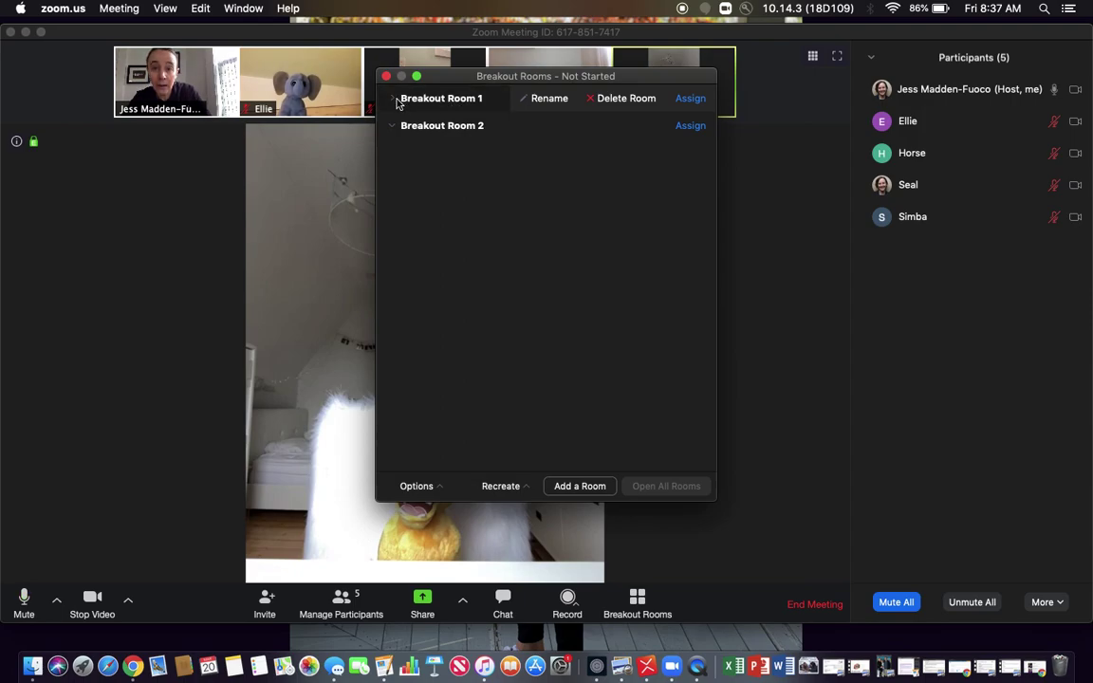
left_click(690, 100)
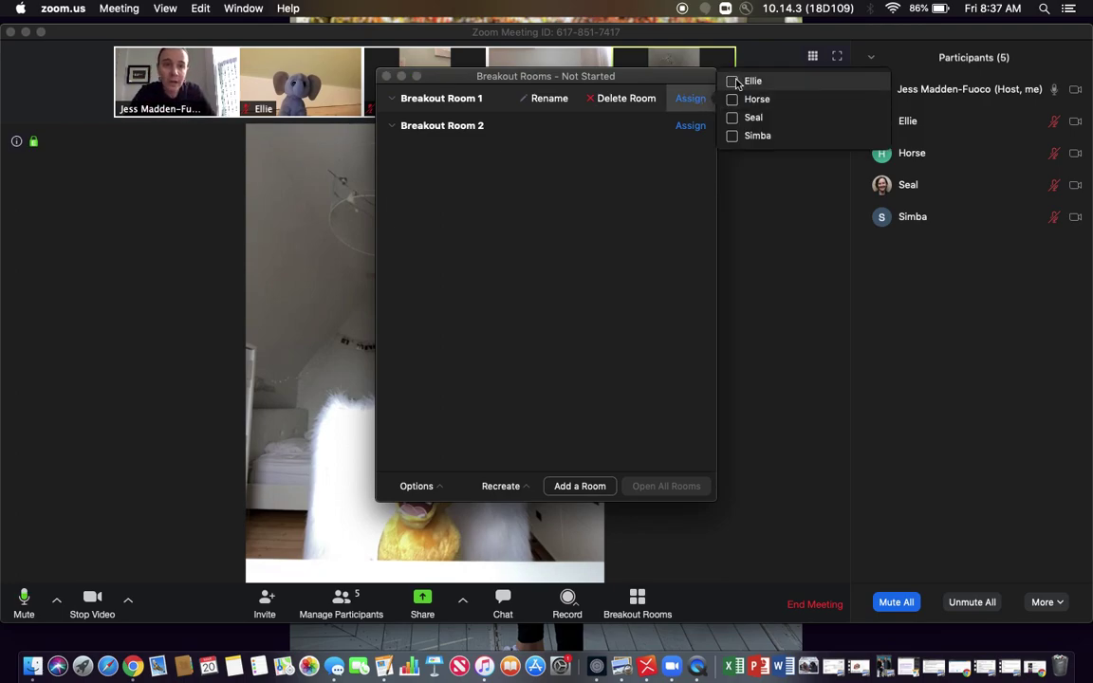
left_click(733, 82)
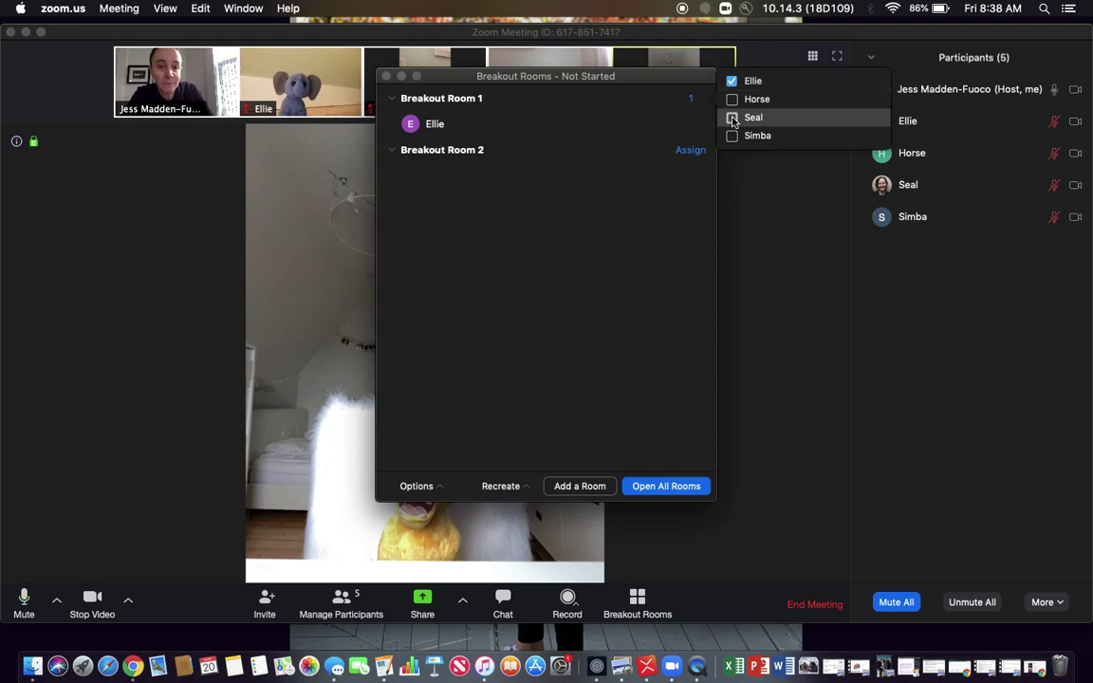
left_click(733, 118)
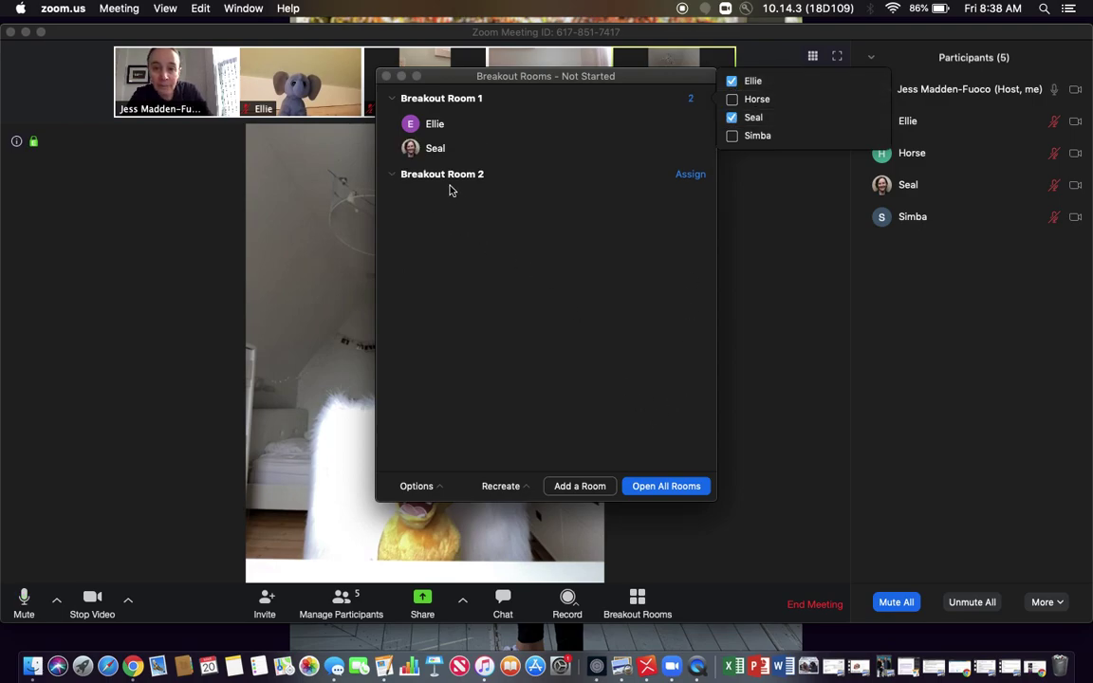
Assign Horse and Simba to Breakout Room 2 and open all breakout rooms
left_click(692, 175)
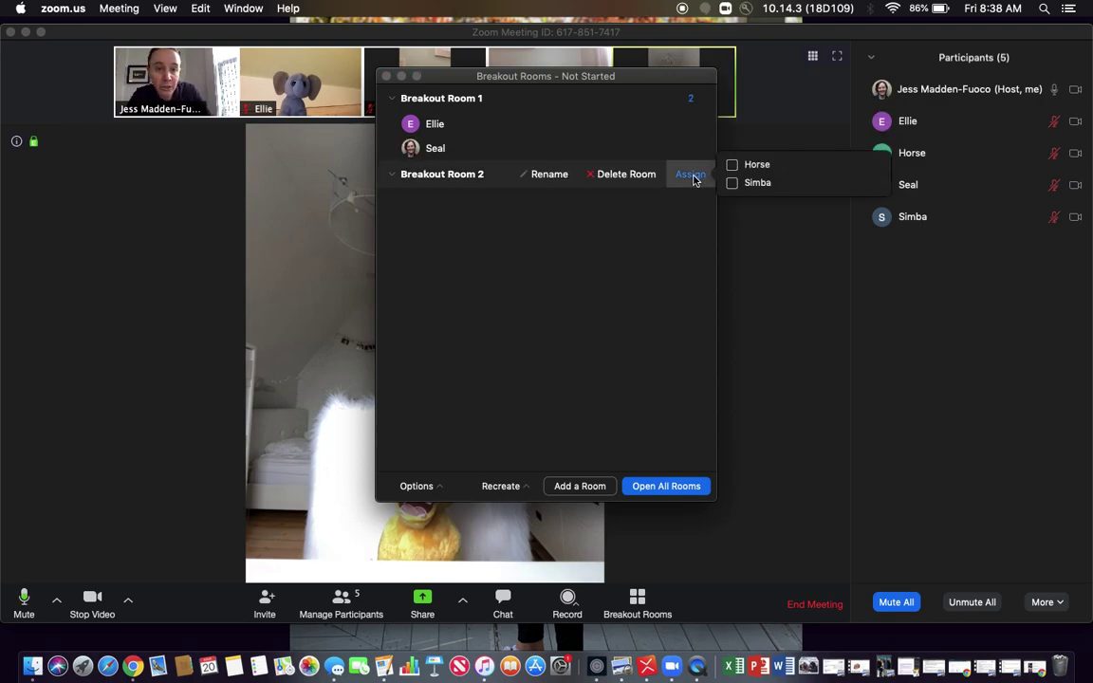
left_click(732, 164)
left_click(731, 183)
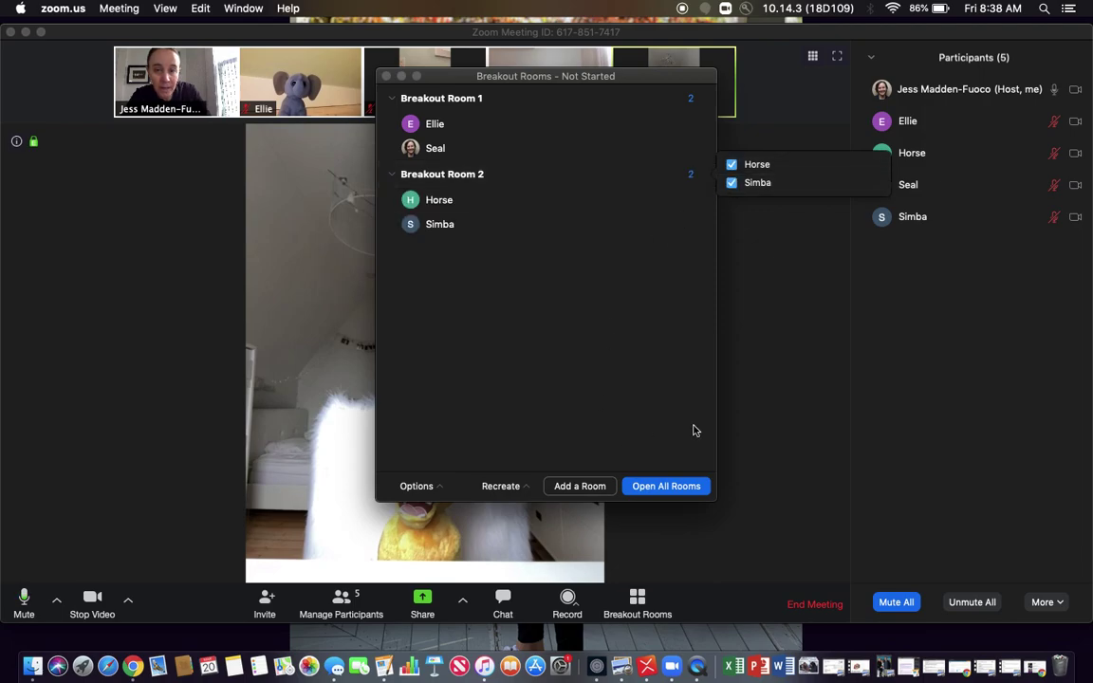
left_click(655, 490)
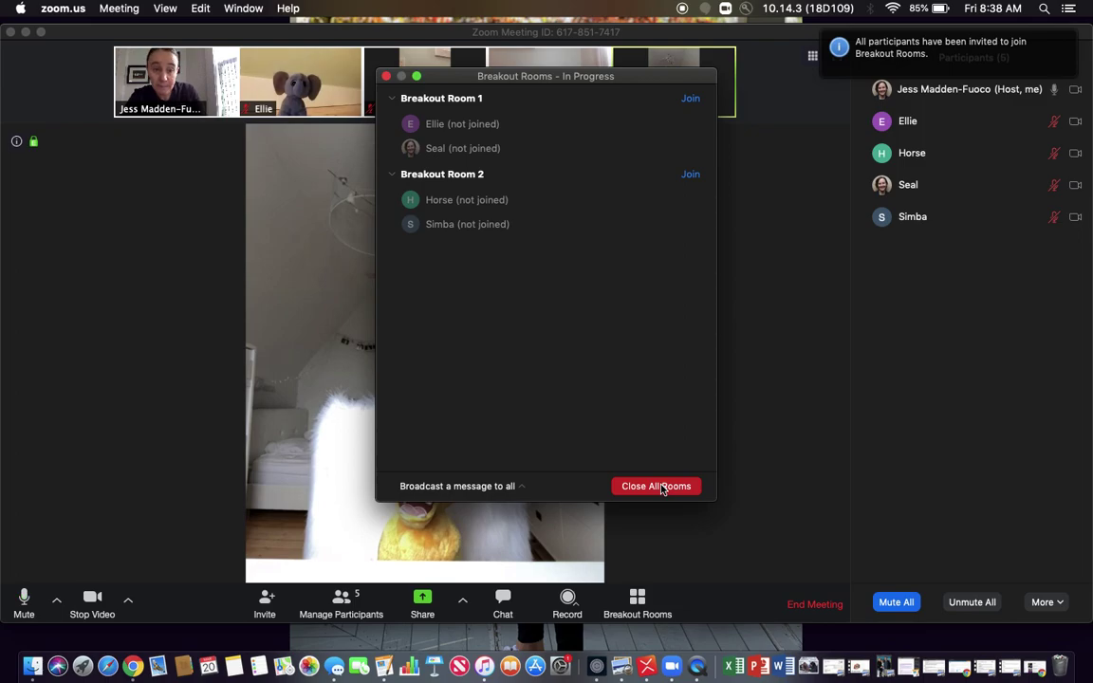
Broadcast the message "What was your favorite part of the reading?" to all breakout rooms
mouse_move(699, 218)
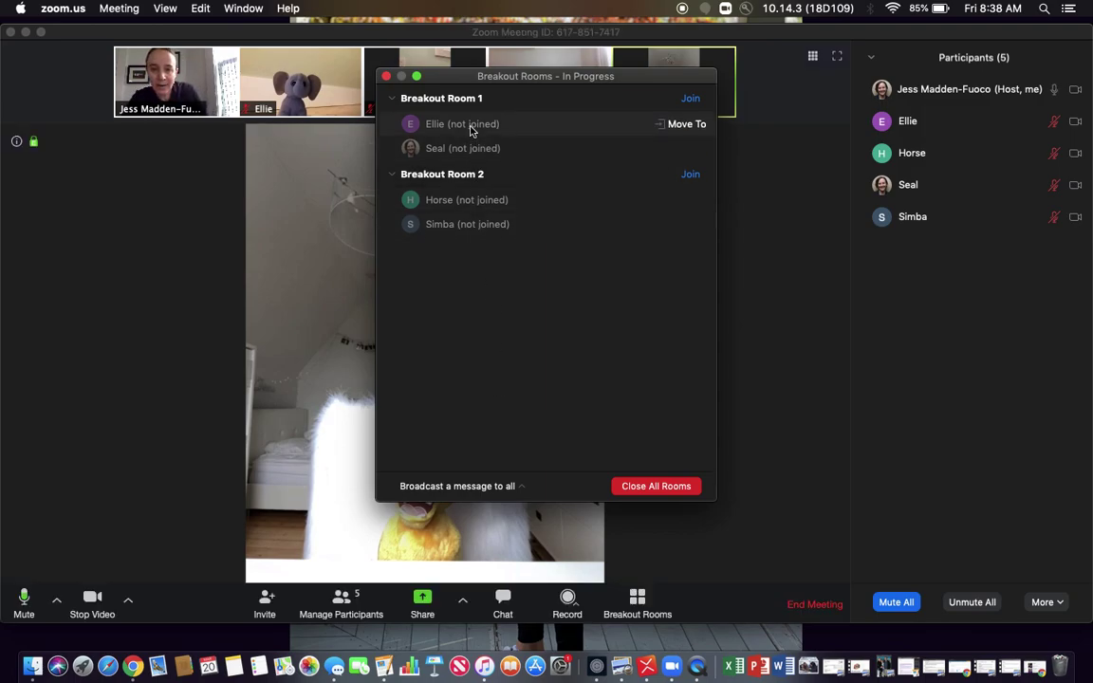
mouse_move(481, 133)
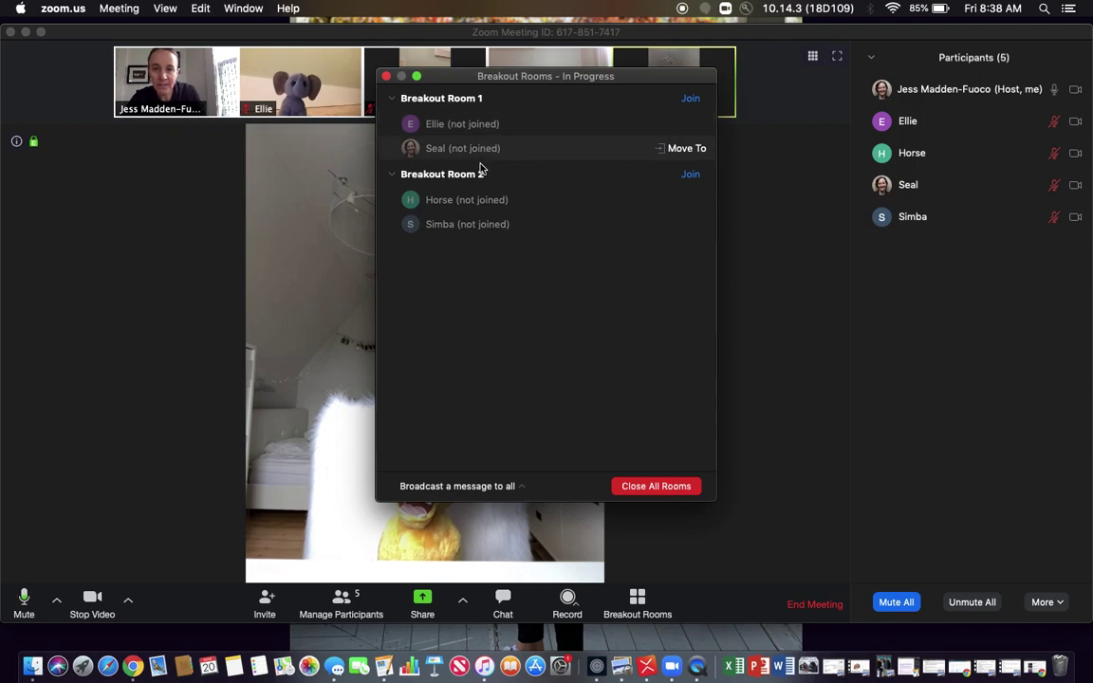
mouse_move(482, 233)
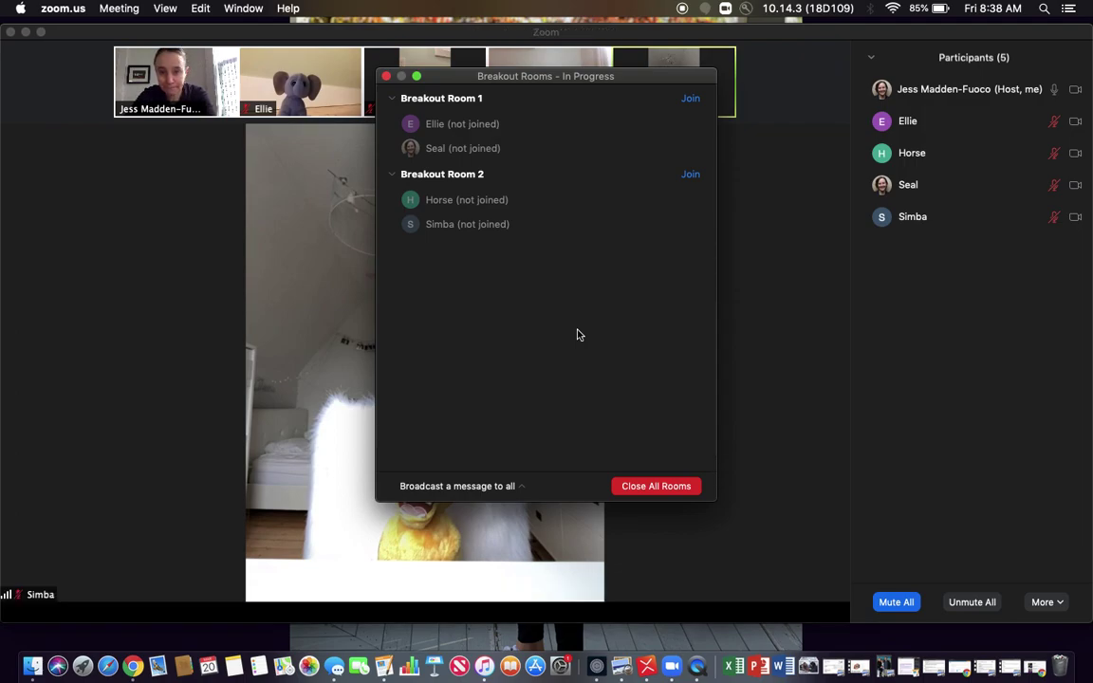
left_click(524, 488)
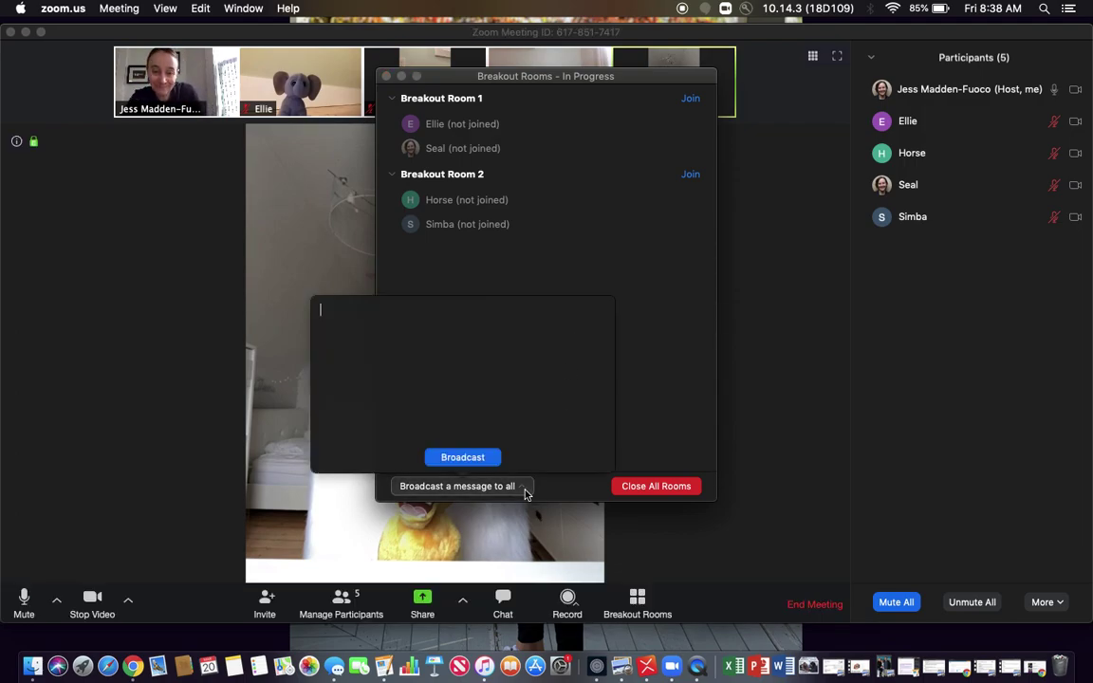
left_click(548, 277)
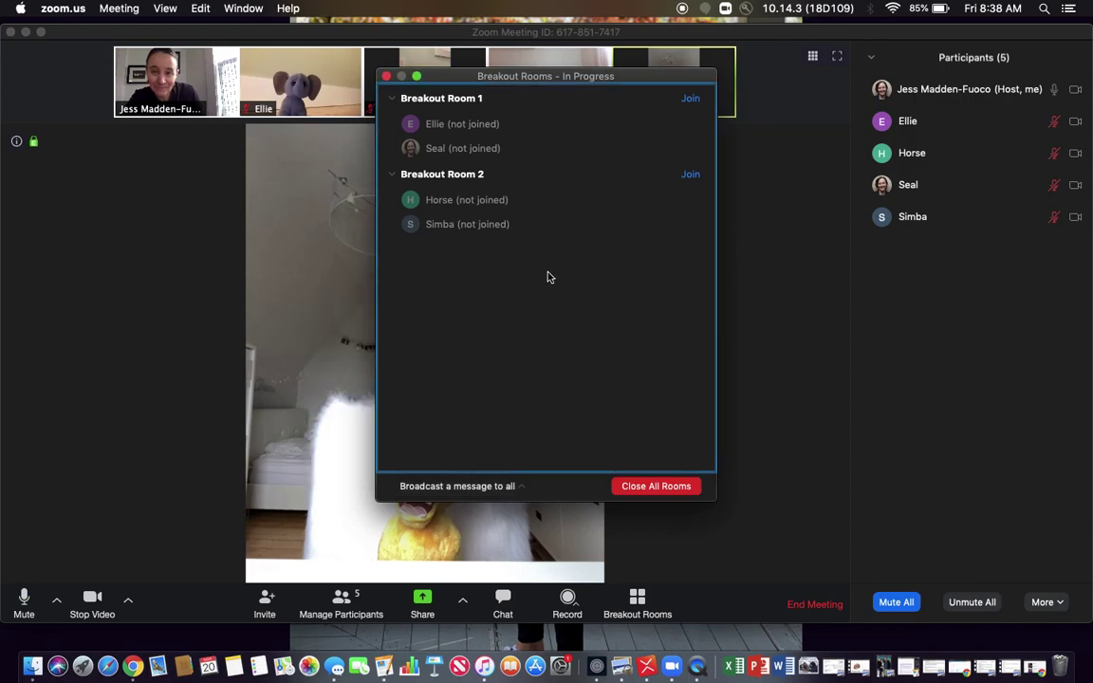
left_click(521, 487)
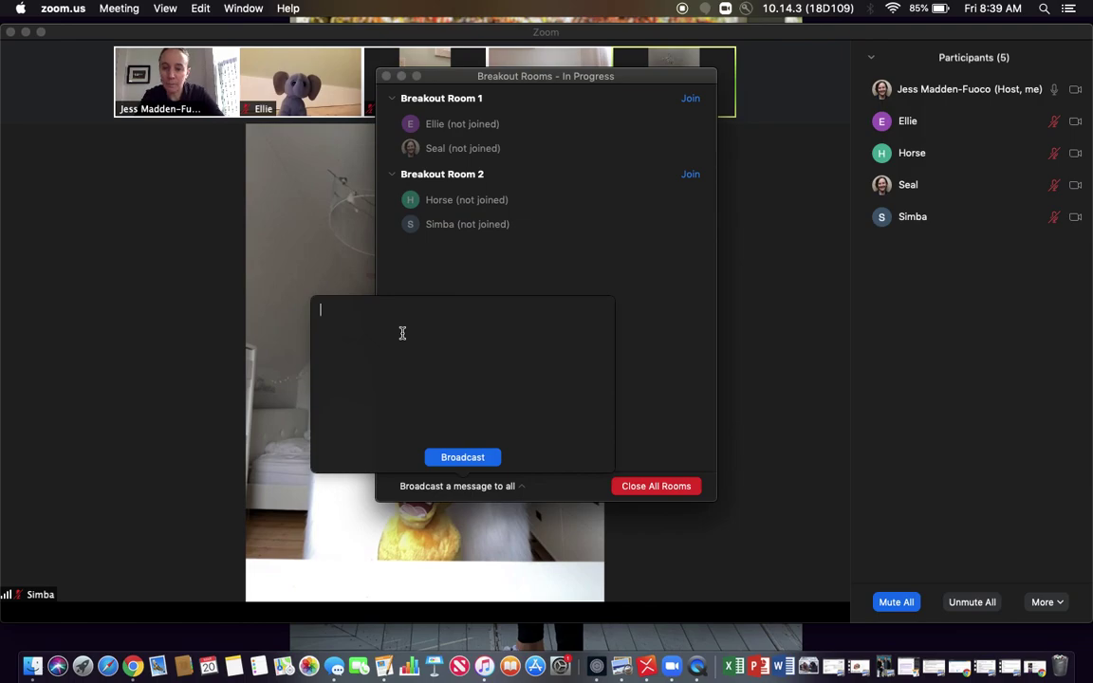
type("W")
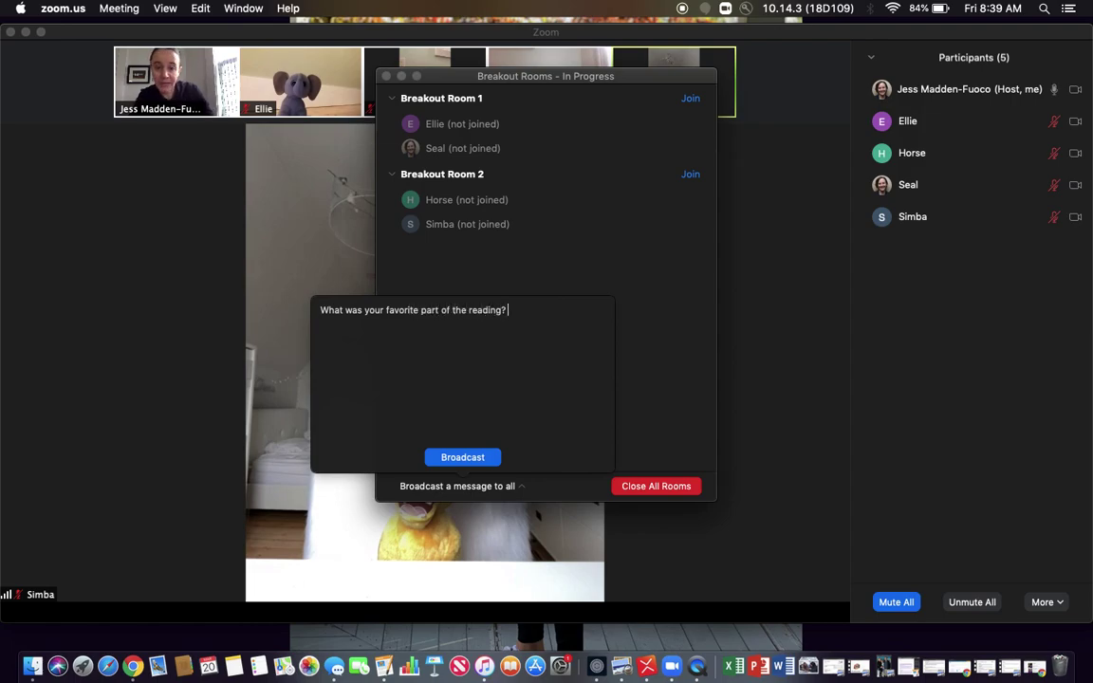
left_click(488, 463)
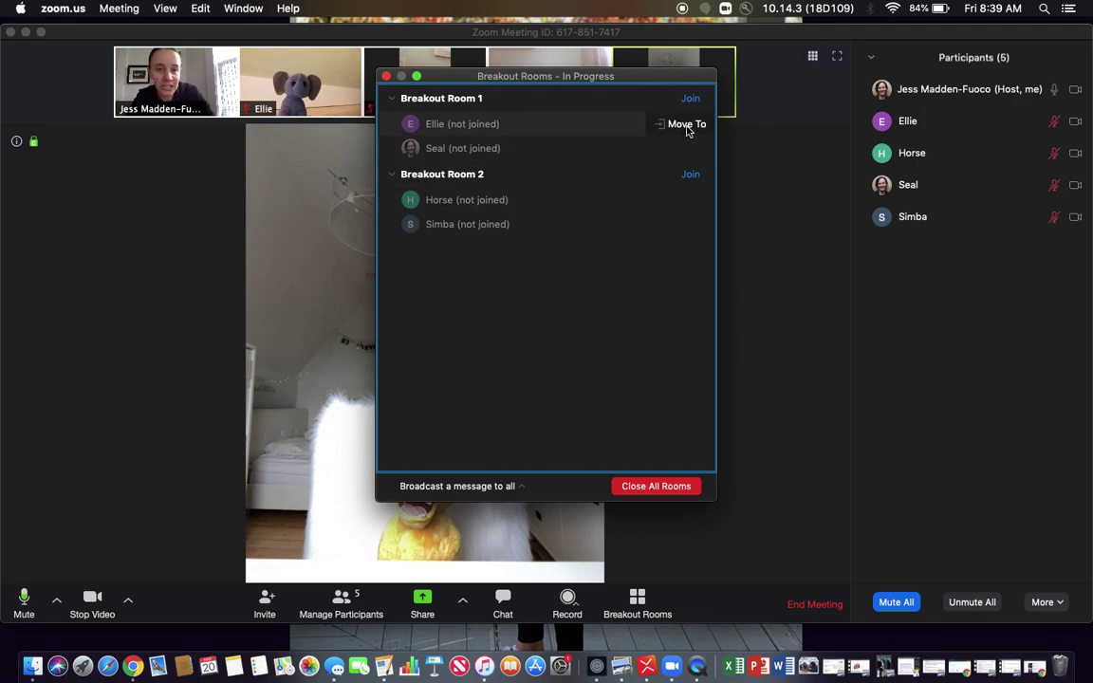
Move Ellie and Seal from Breakout Room 1 to Breakout Room 2
left_click(687, 124)
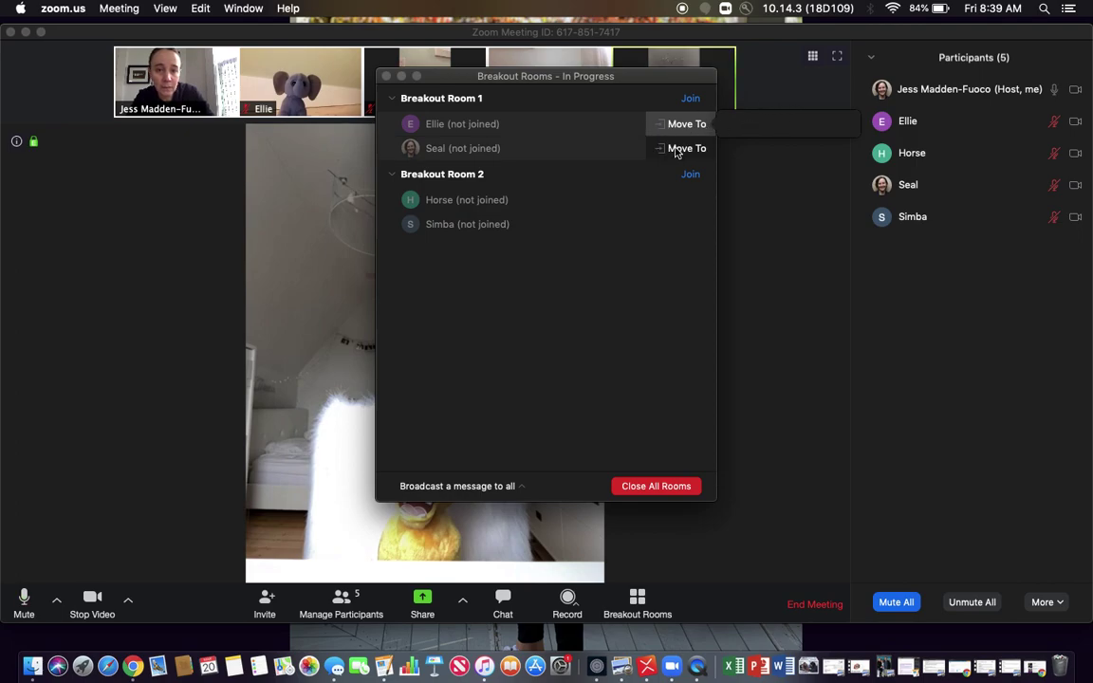
left_click(729, 129)
mouse_move(652, 129)
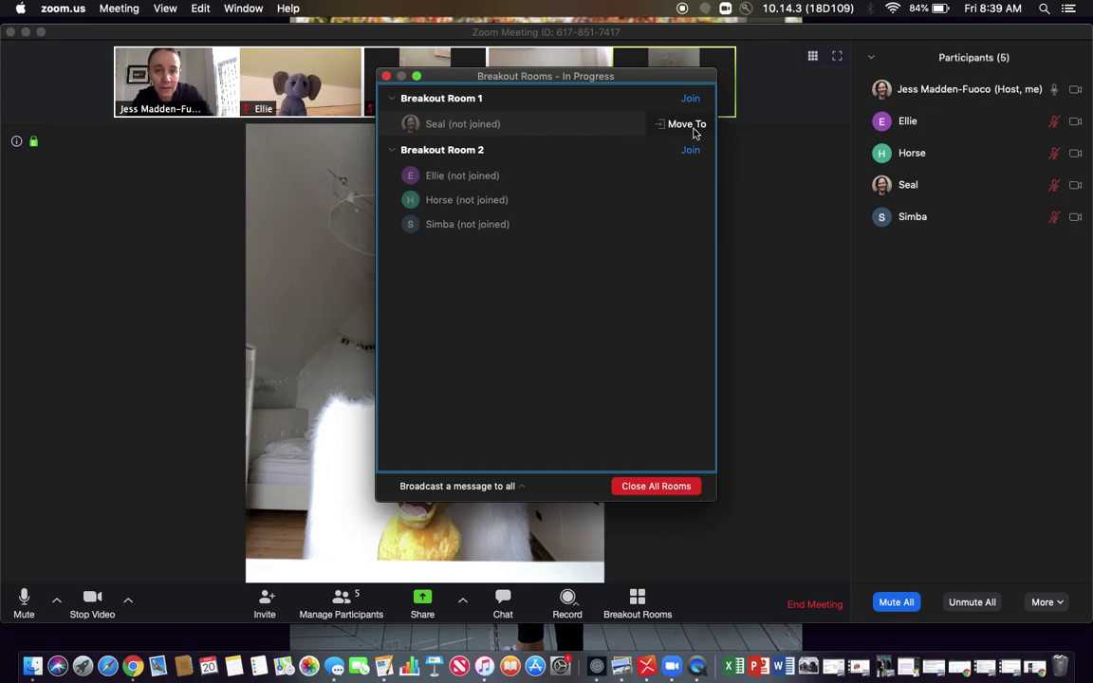
left_click(685, 125)
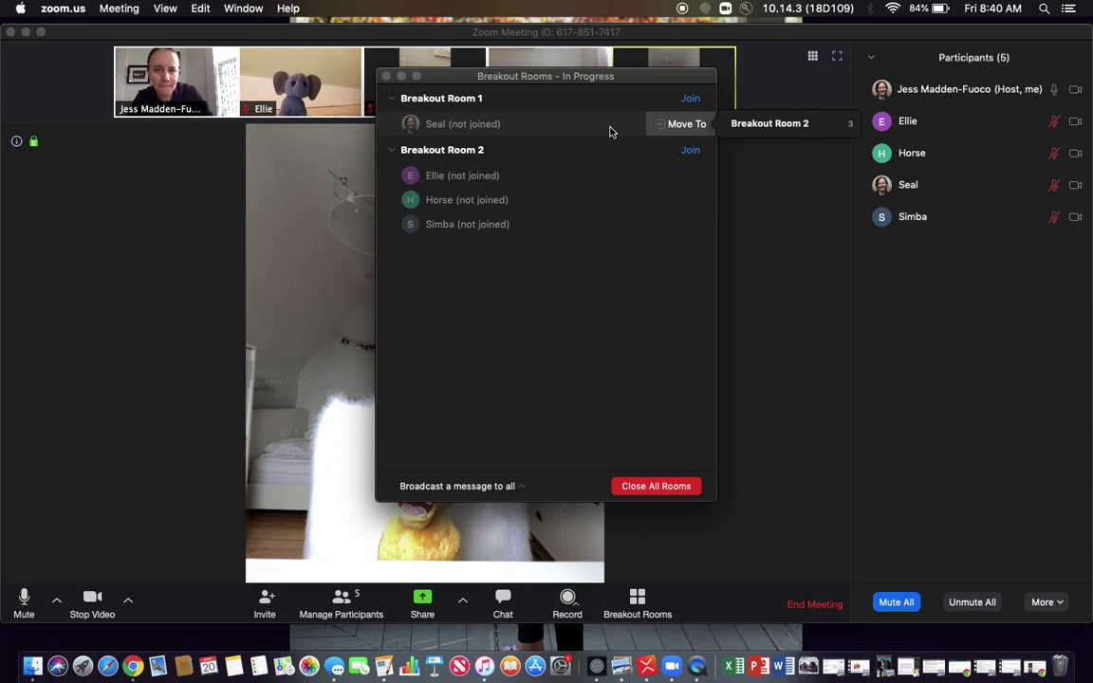
left_click(759, 126)
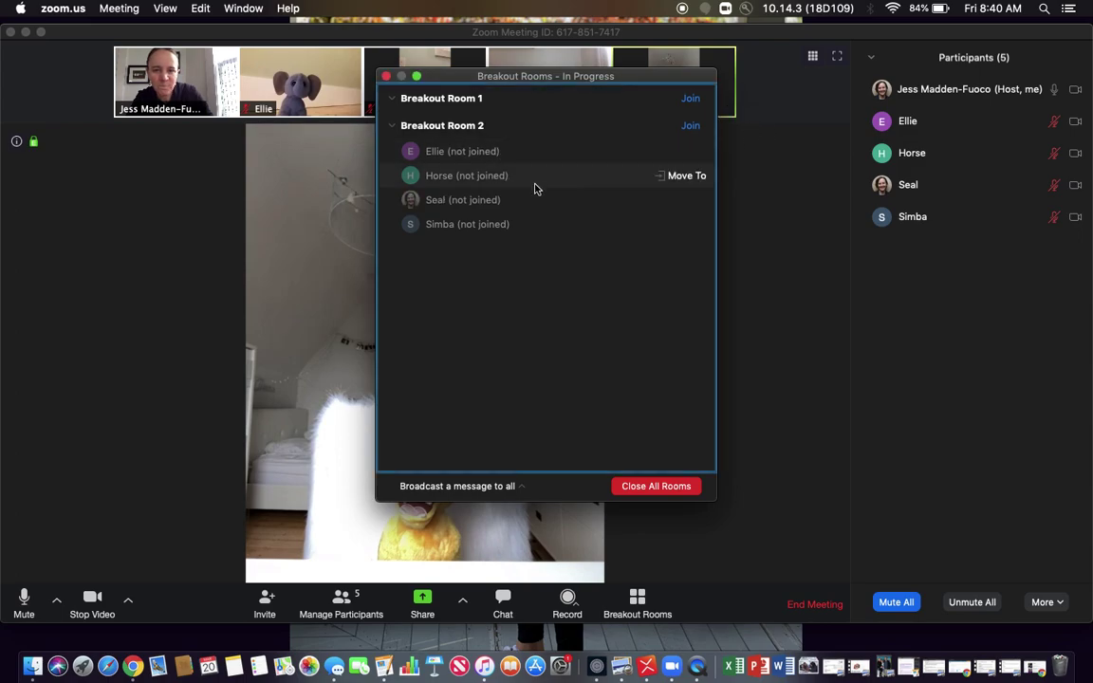
Move Ellie and Horse from Breakout Room 2 to Breakout Room 1
left_click(387, 129)
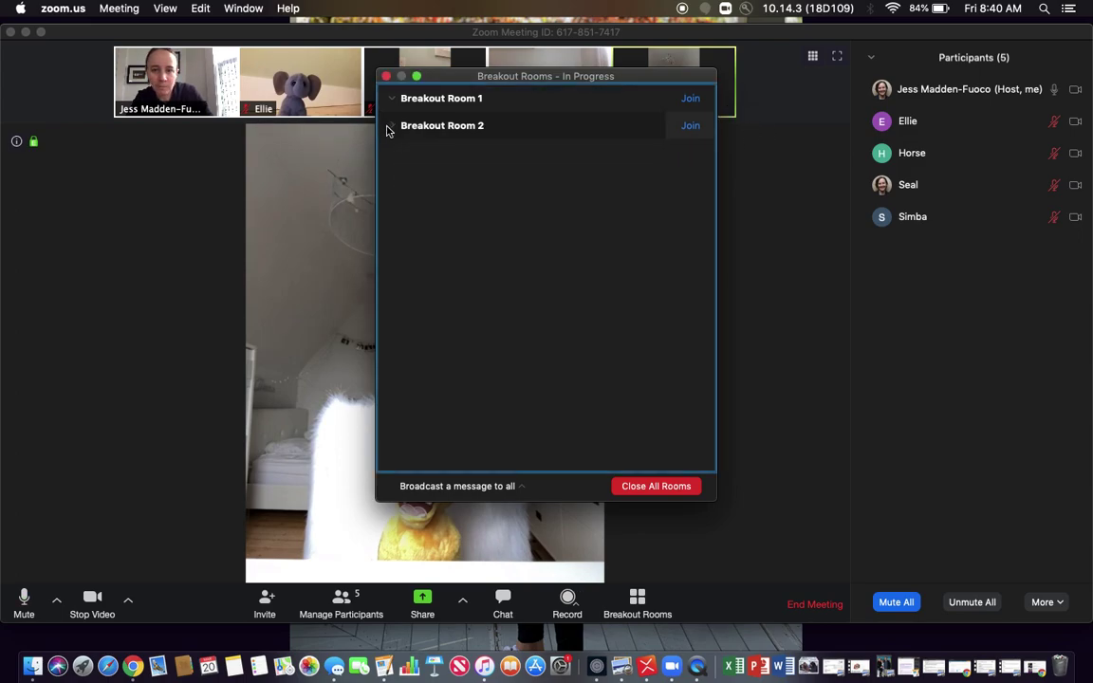
left_click(389, 127)
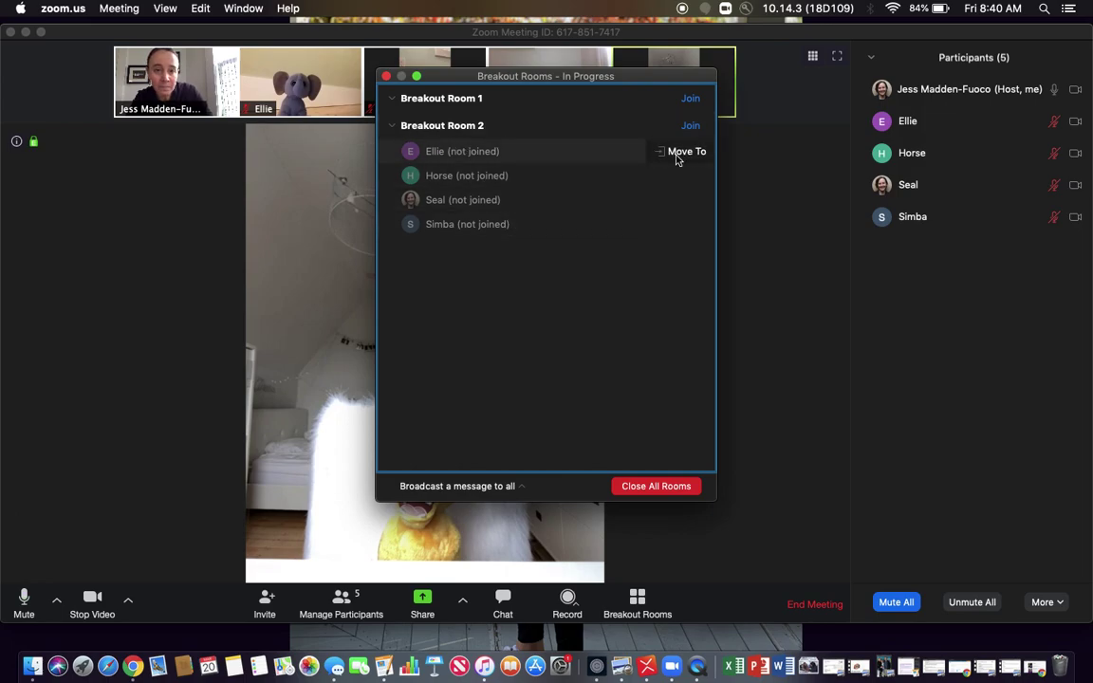
left_click(686, 152)
left_click(763, 151)
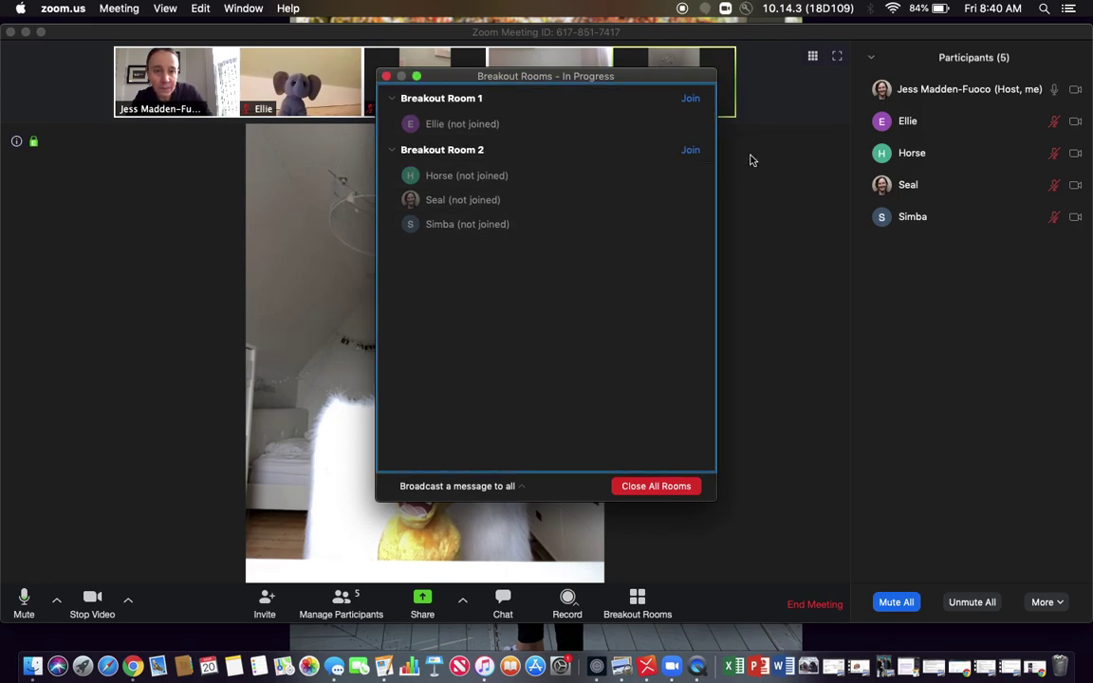
left_click(698, 179)
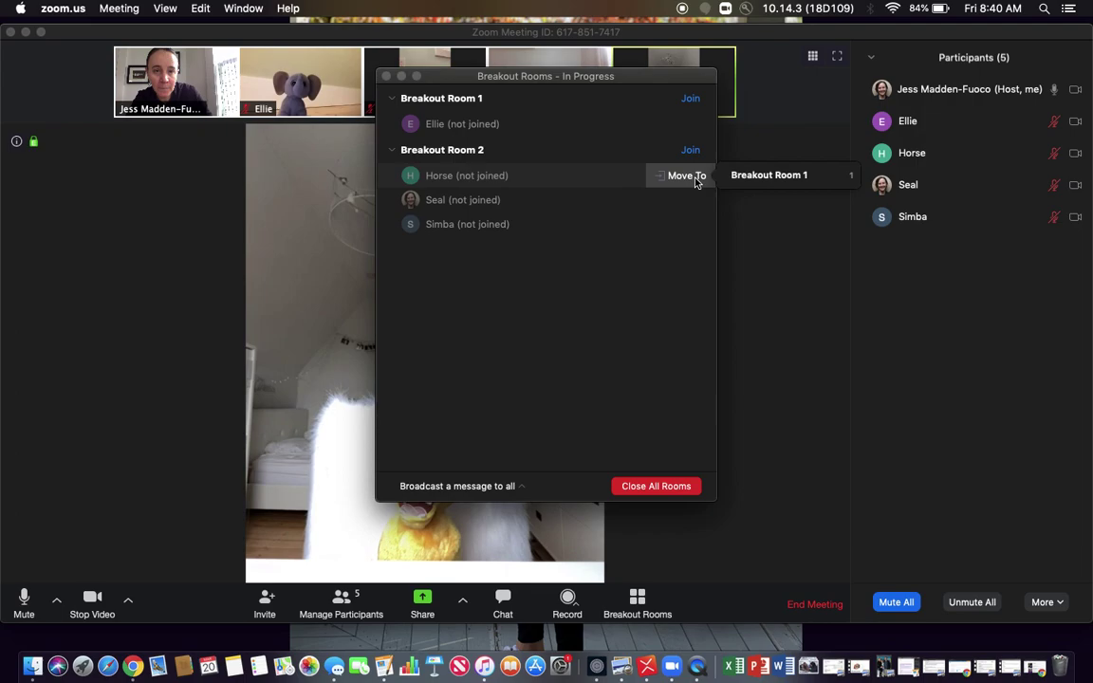
left_click(750, 178)
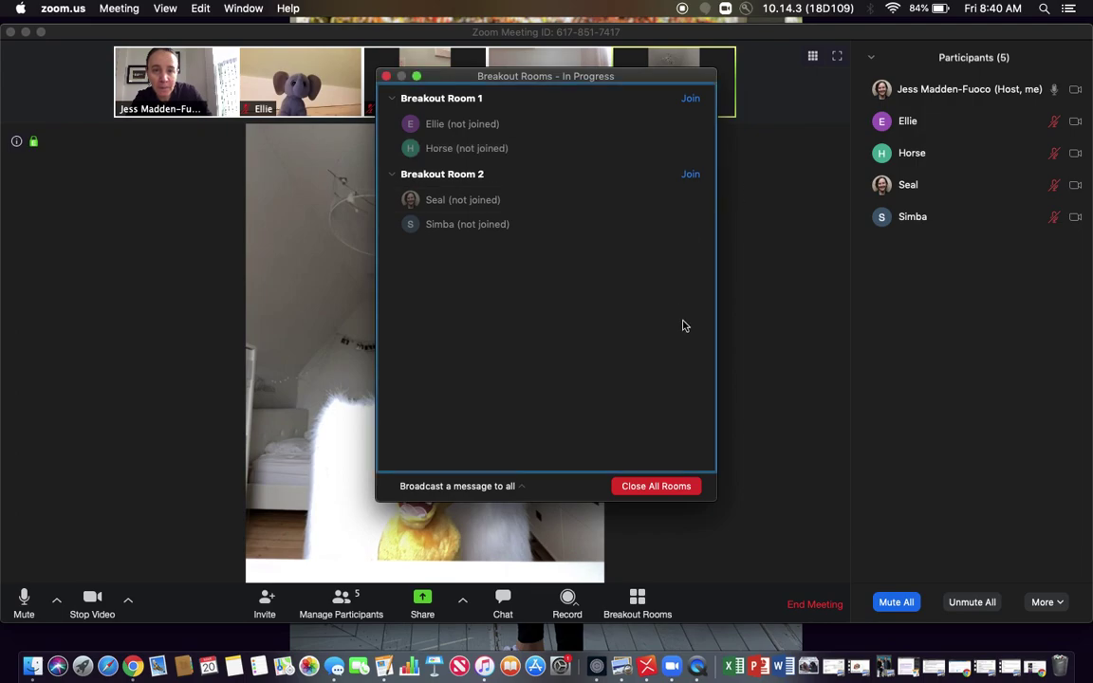
Join Breakout Room 1 as the host and confirm entering it
left_click(691, 100)
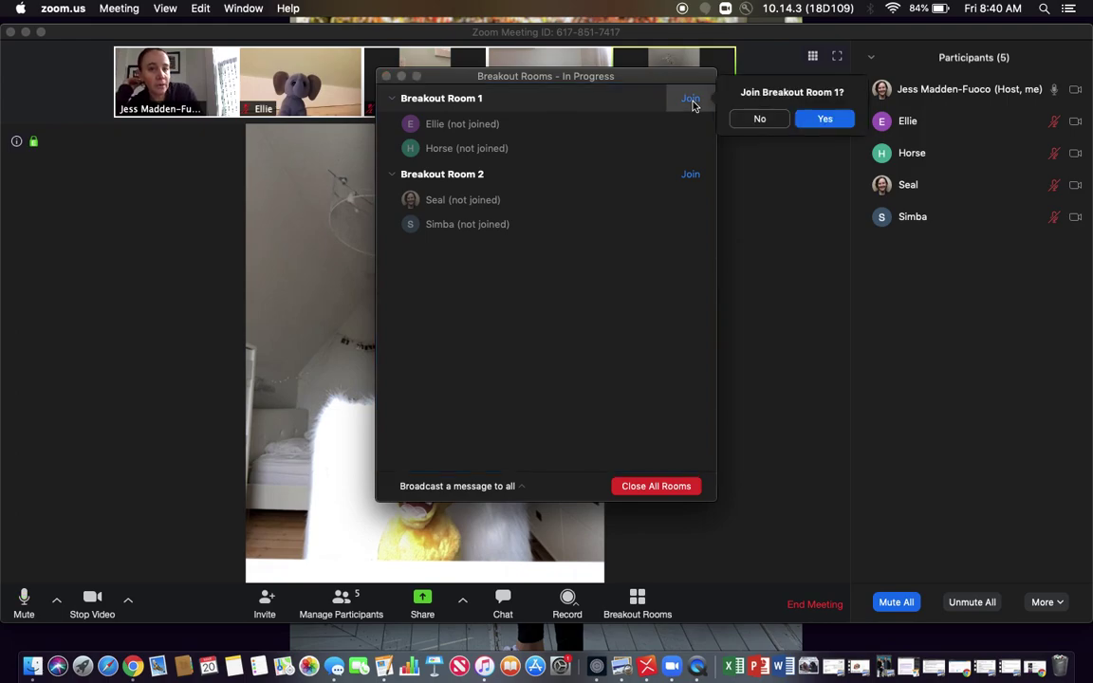
left_click(825, 120)
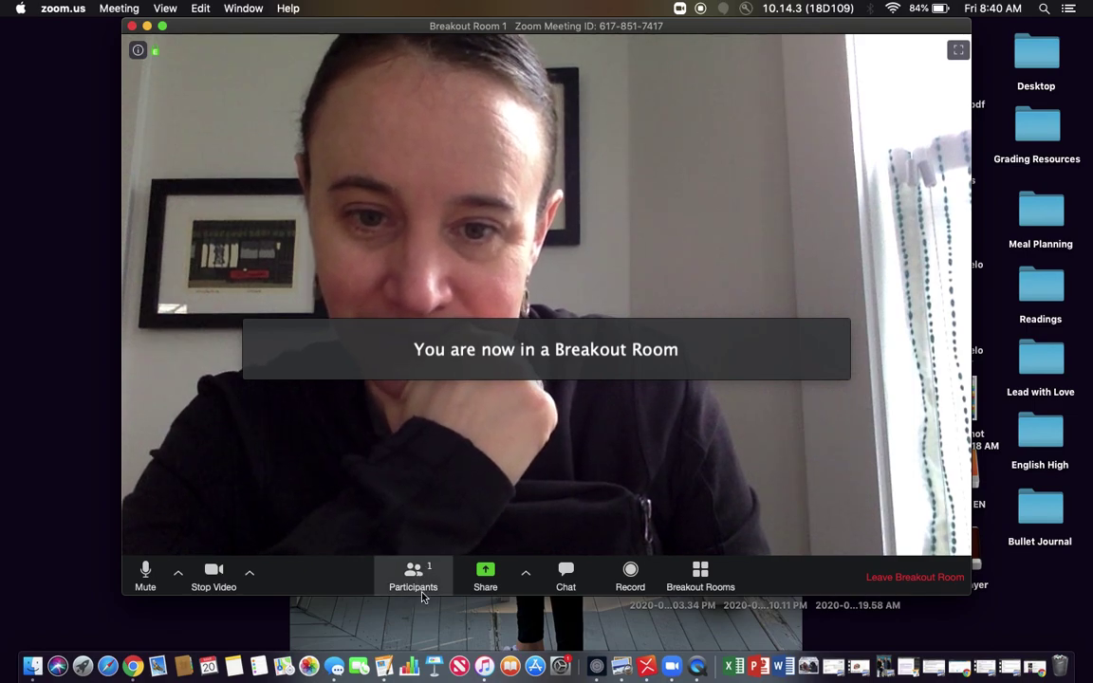
Close all breakout rooms from within Breakout Room 1 and return to the main session
left_click(717, 586)
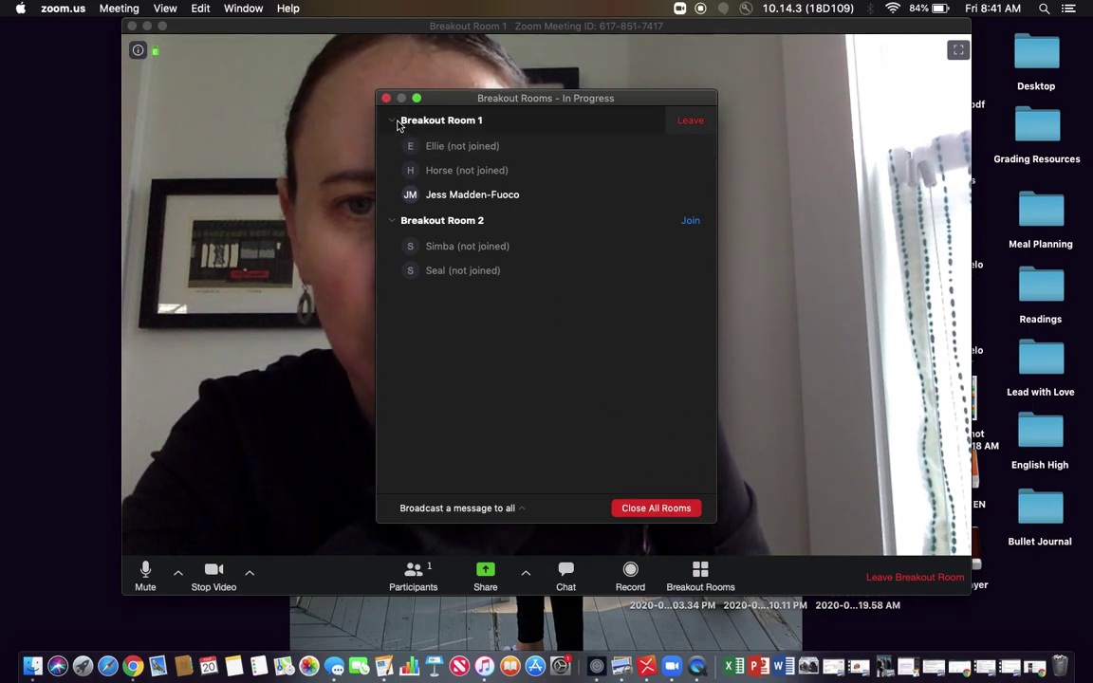
left_click(672, 510)
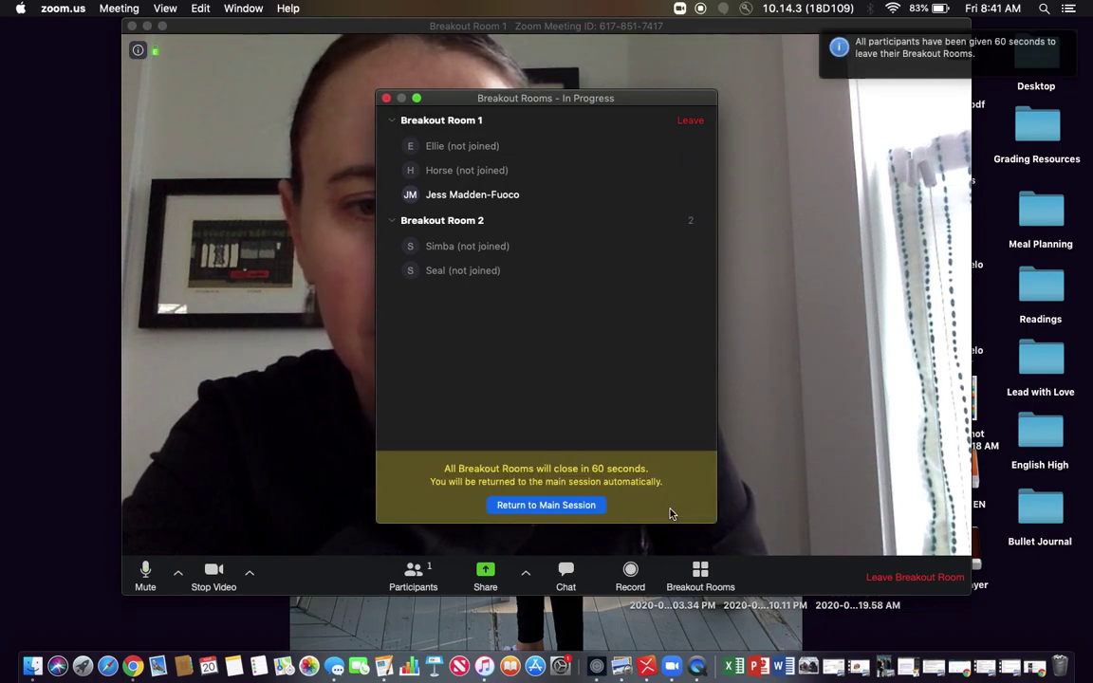
left_click(556, 506)
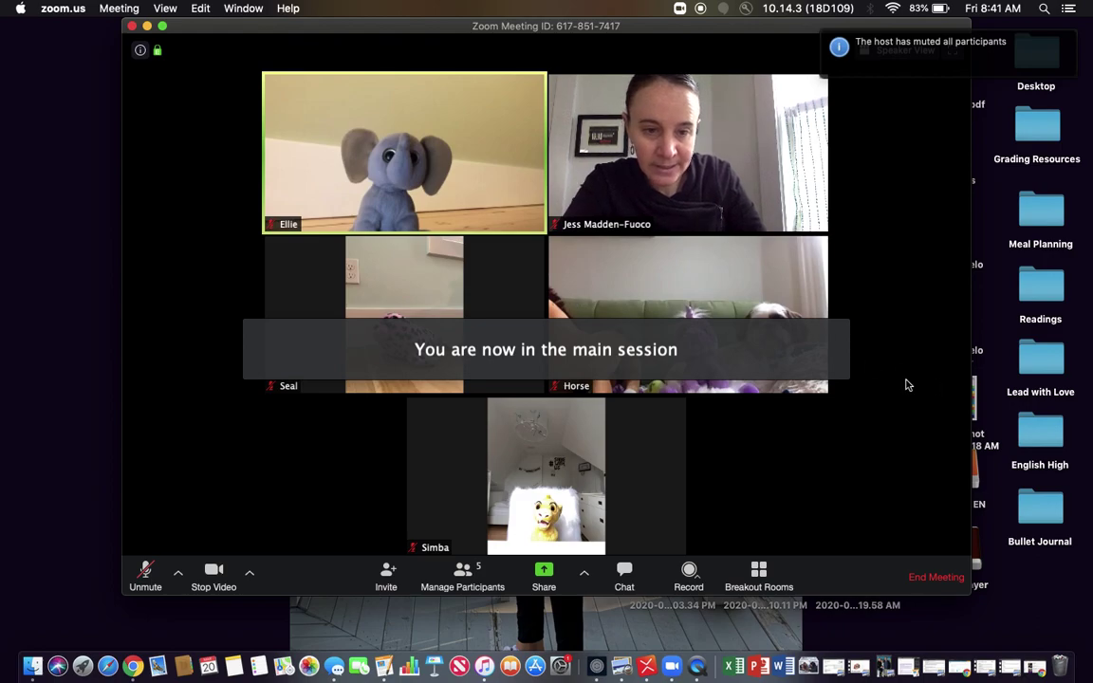
Review the breakout room options for automatic moving, returning to the main session and the closing countdown
left_click(759, 570)
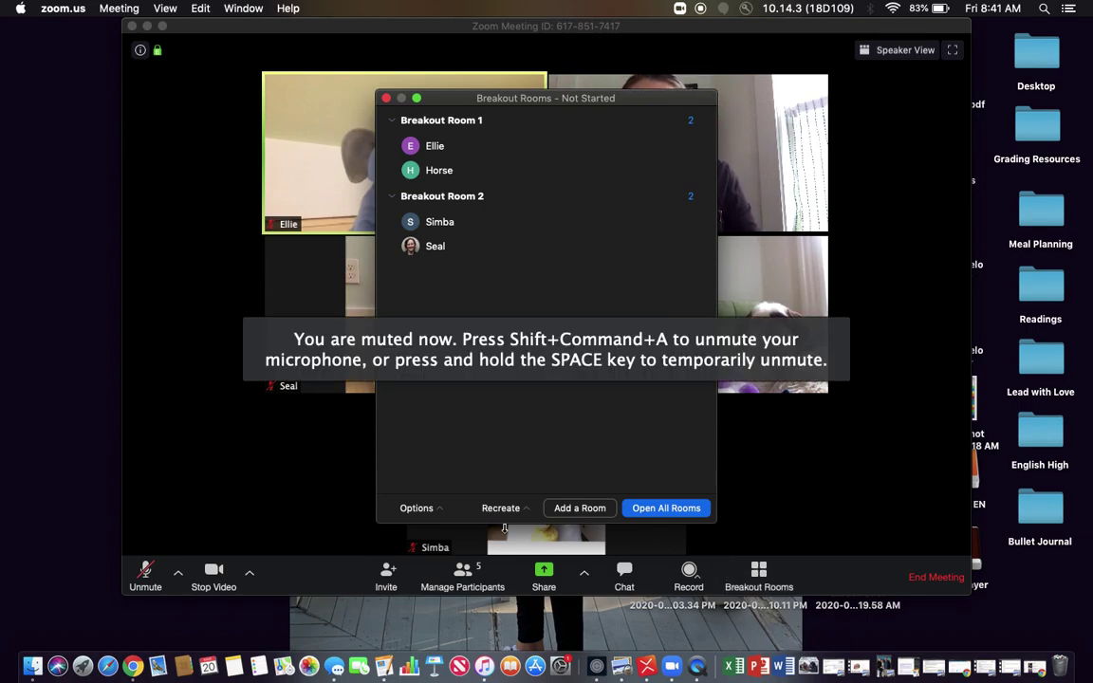
left_click(447, 509)
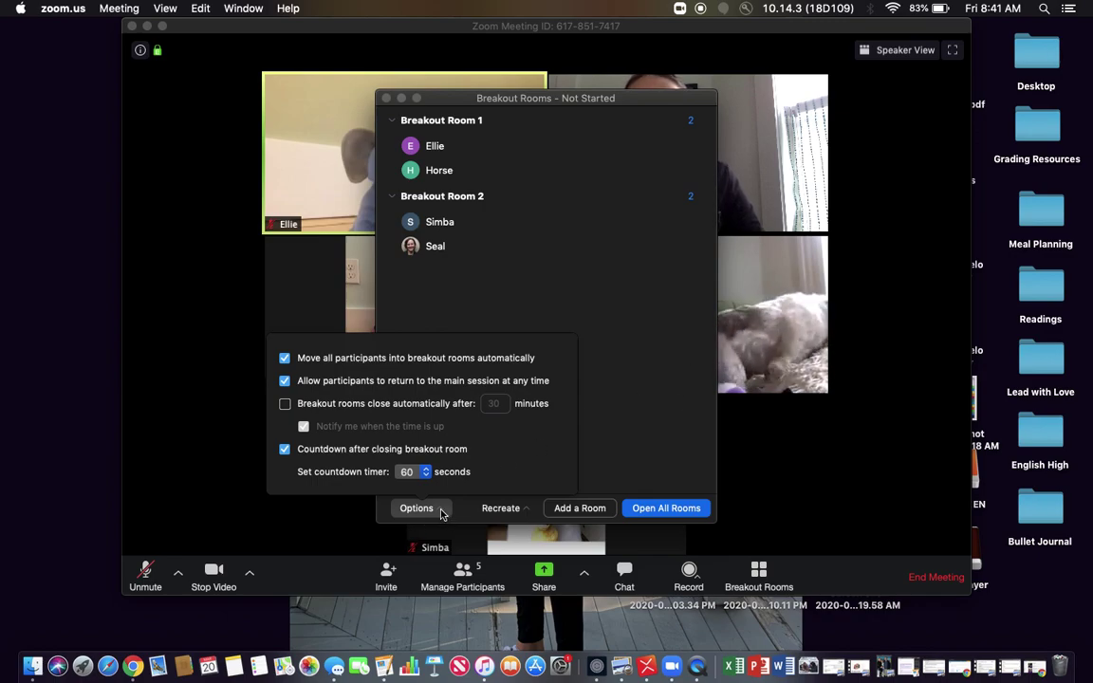
left_click(679, 433)
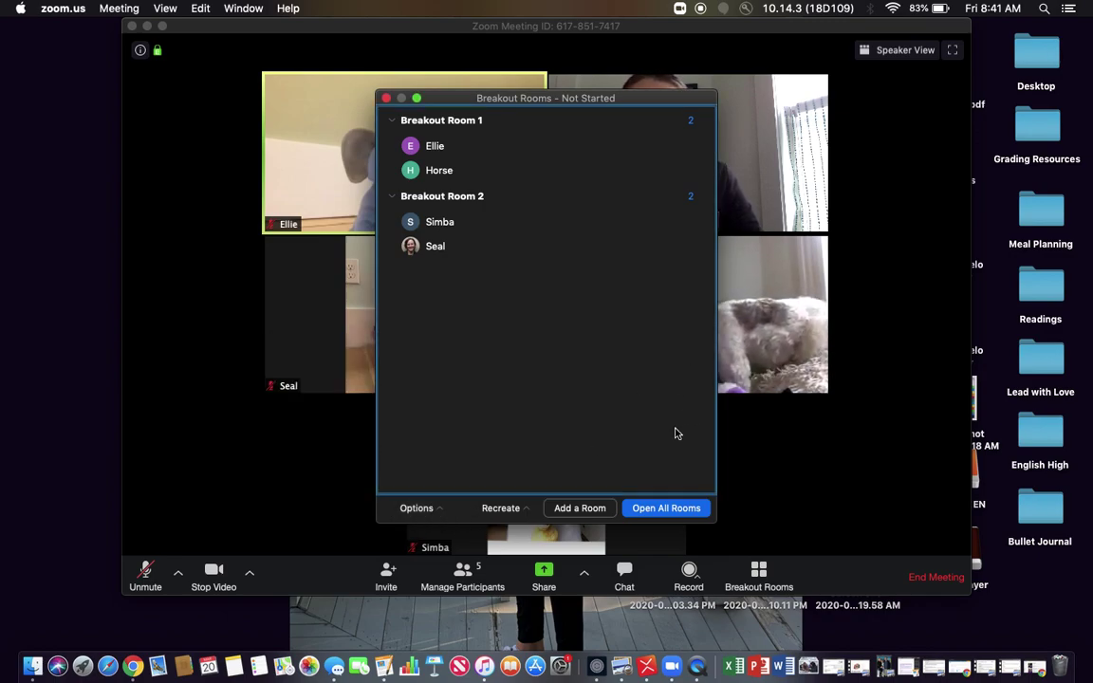
Open all breakout rooms with the existing assignments and join Breakout Room 1
left_click(661, 509)
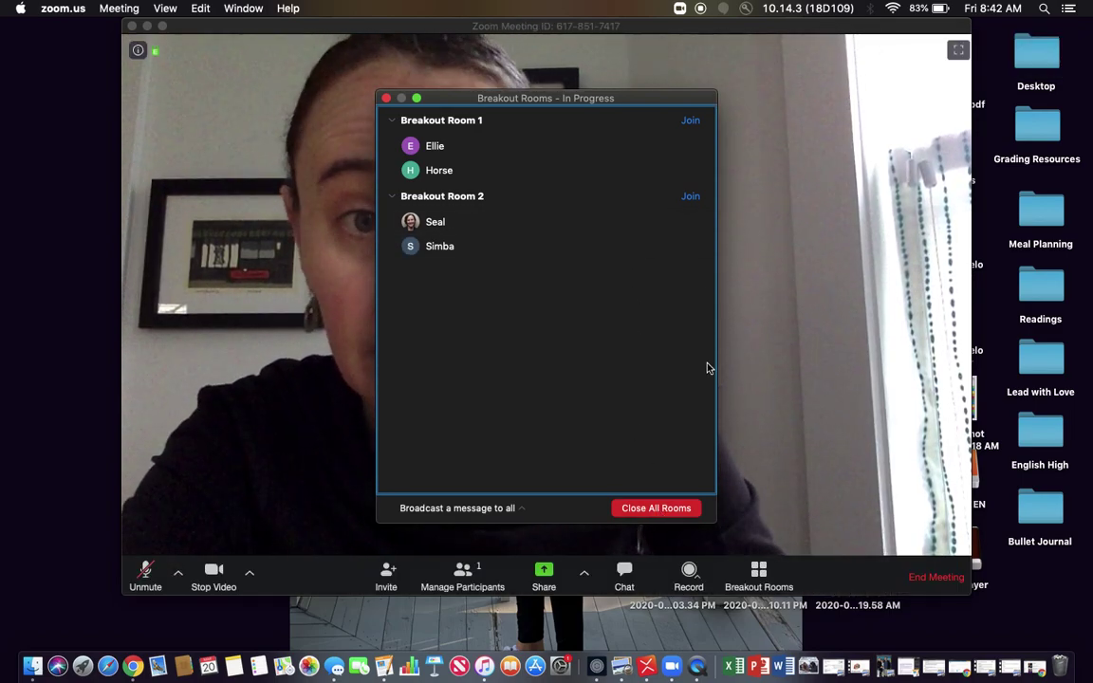
left_click(691, 124)
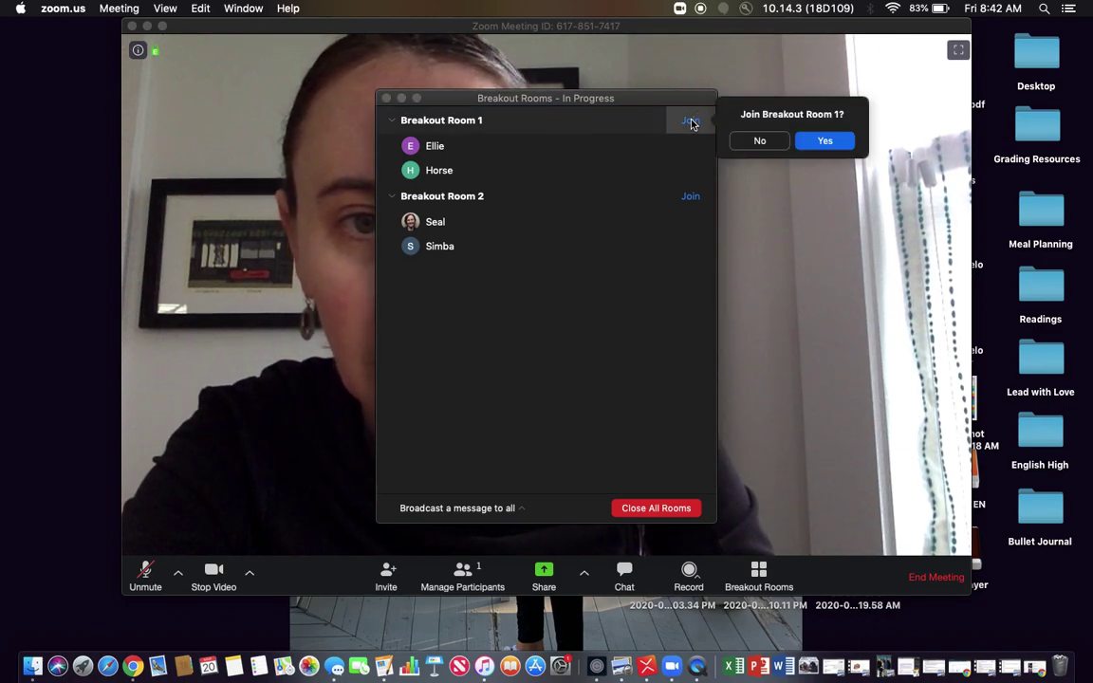
left_click(825, 142)
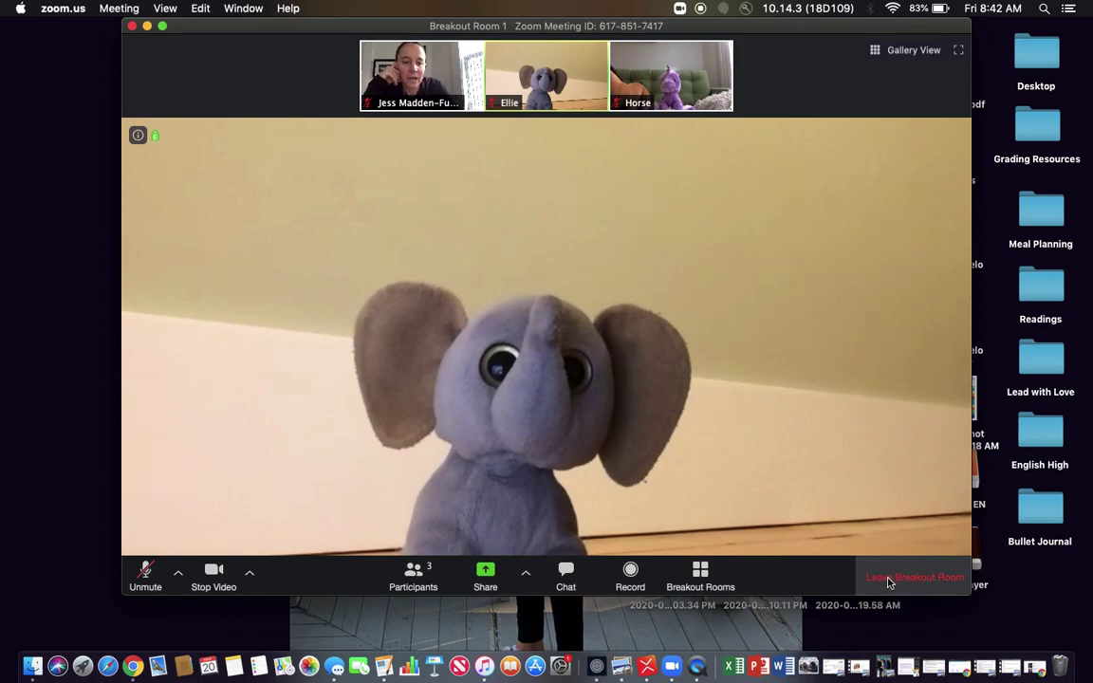
Look at the broadcast message box without sending anything, and close all breakout rooms to return to the main session
left_click(699, 577)
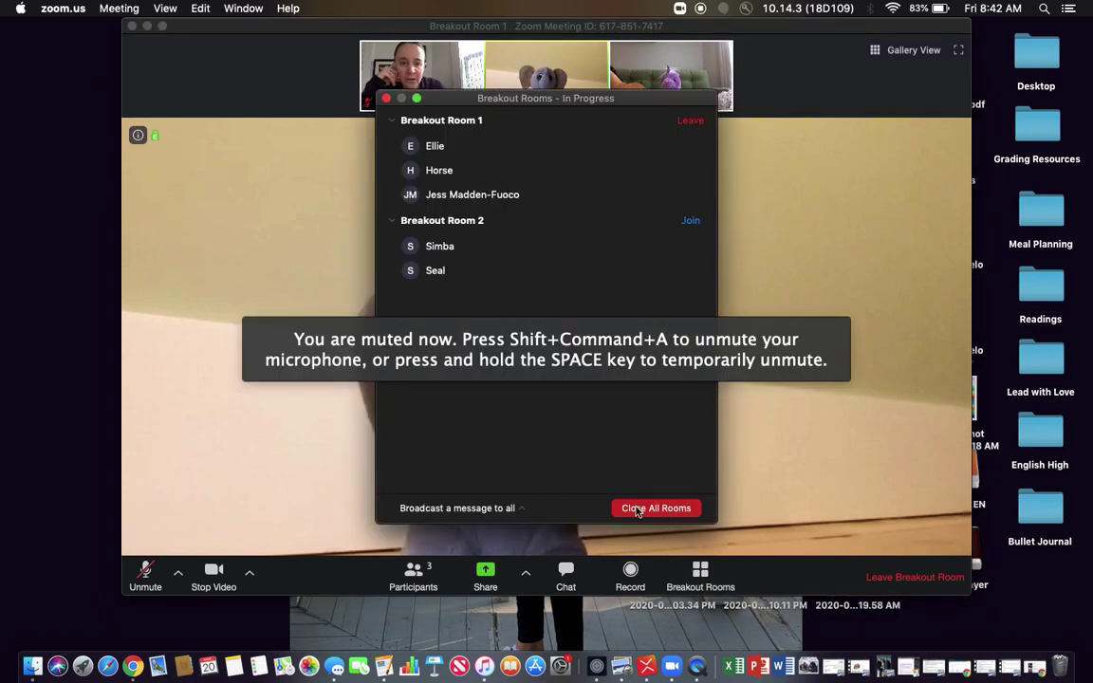
left_click(524, 509)
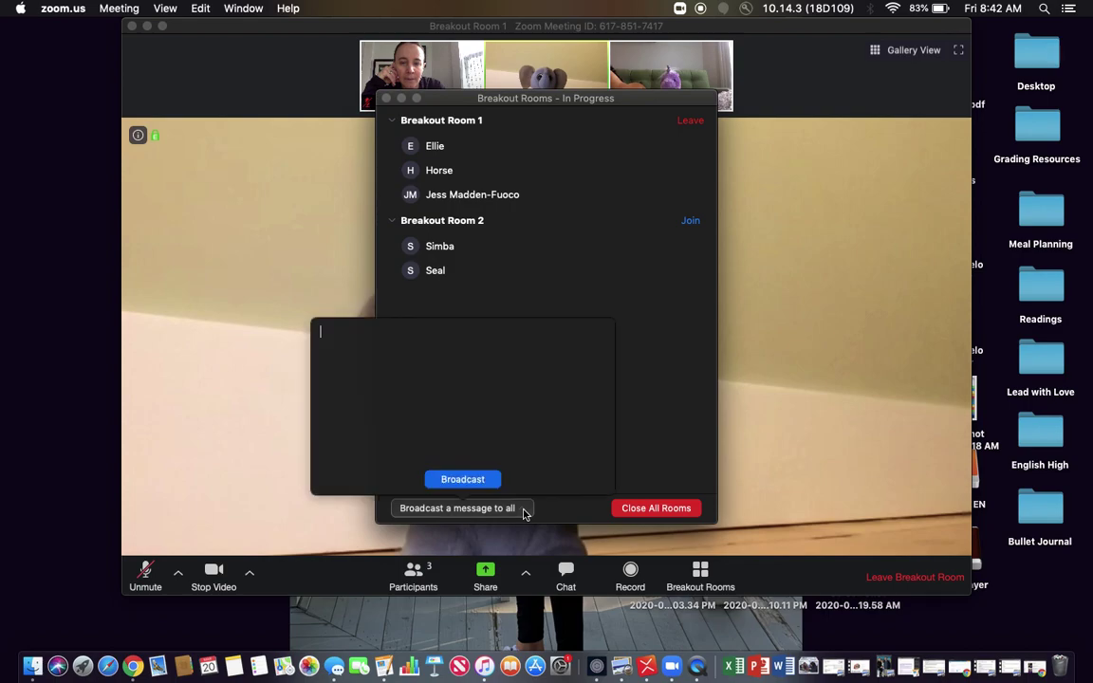
left_click(649, 443)
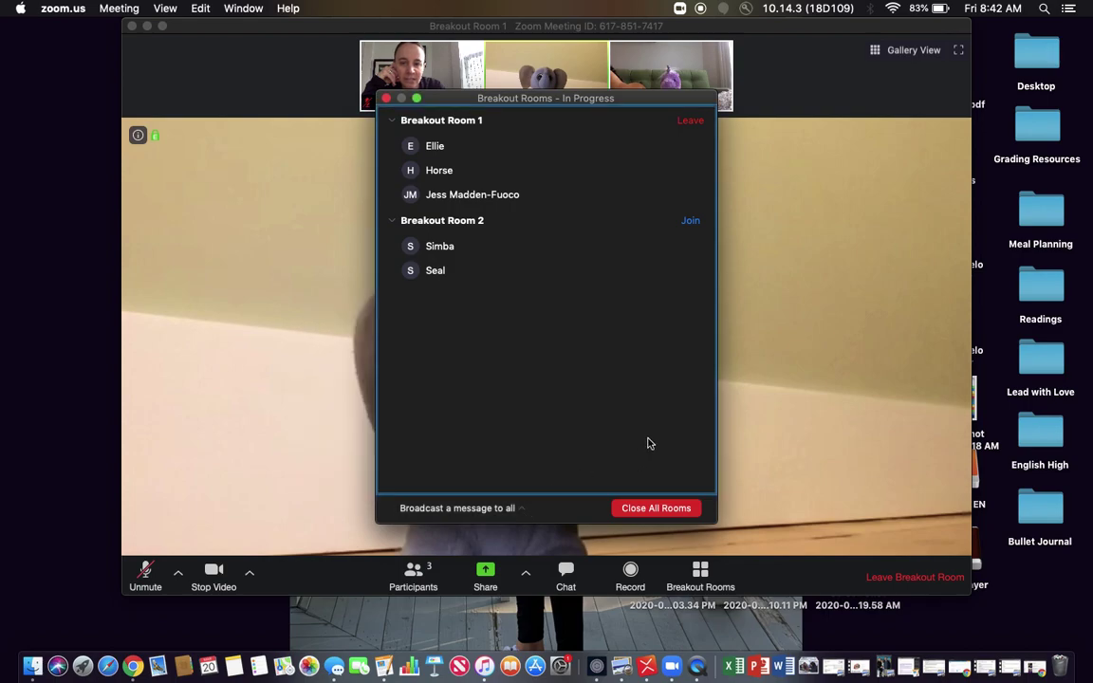
left_click(658, 510)
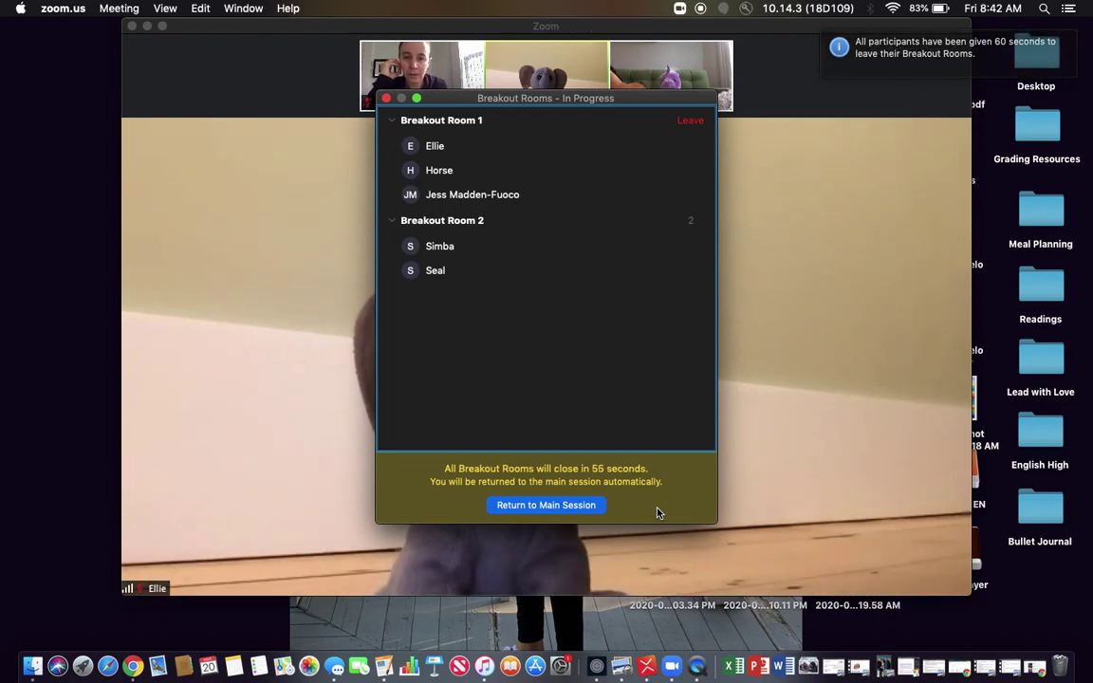
left_click(547, 507)
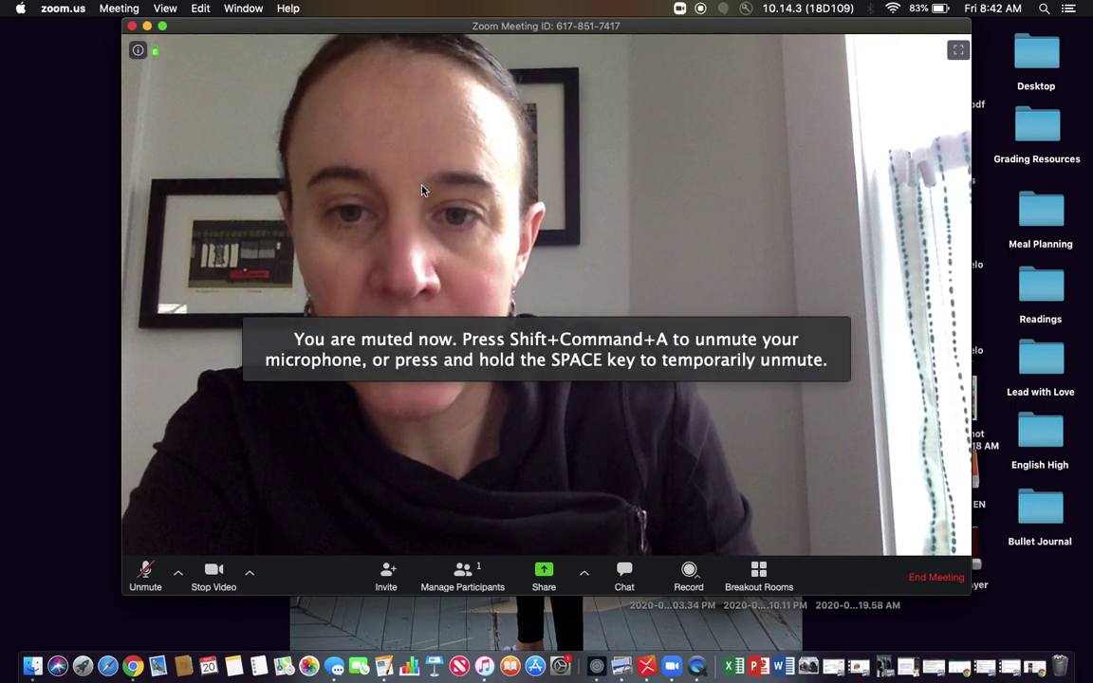
Unmute the host's microphone, and turn the video off and on again
left_click(145, 569)
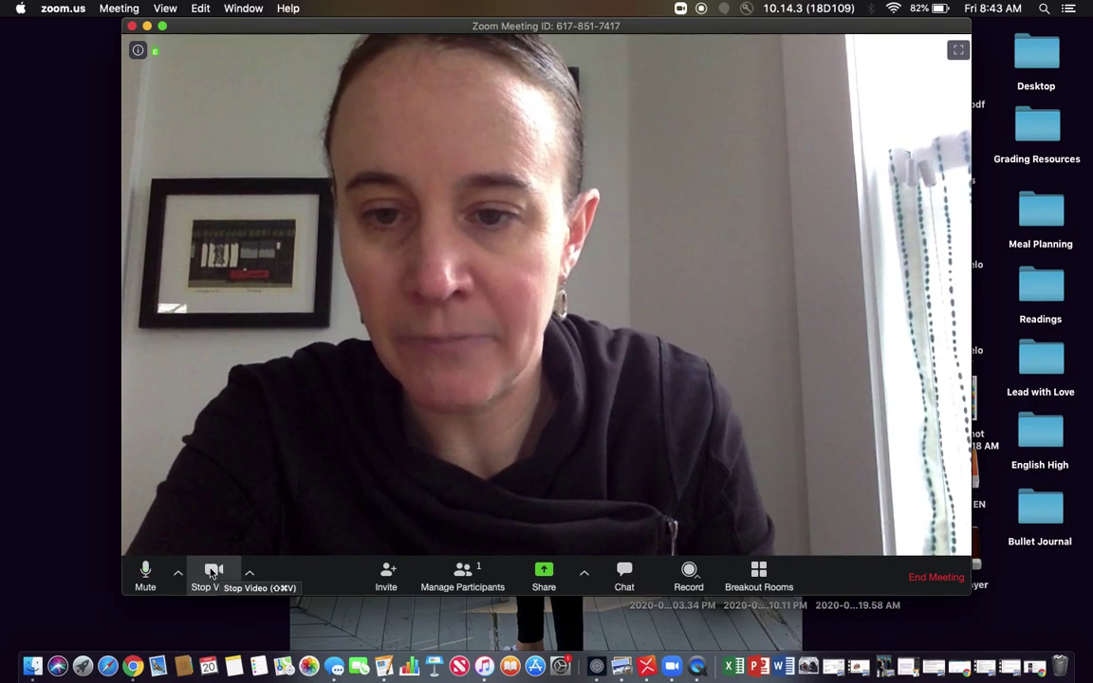
left_click(213, 572)
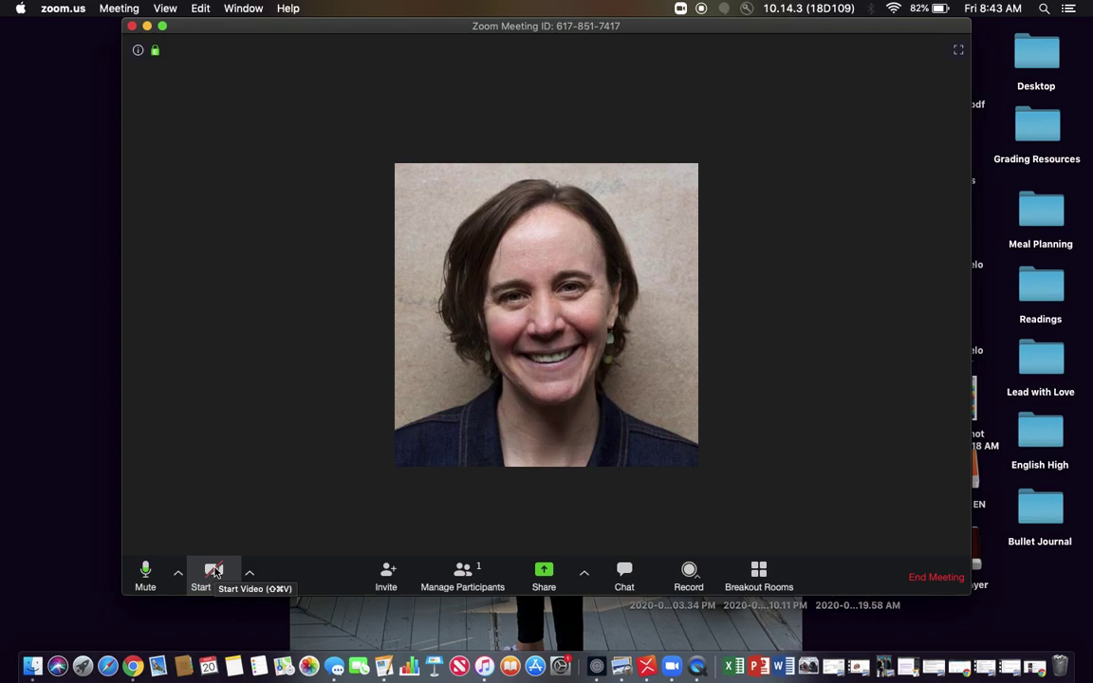
left_click(215, 571)
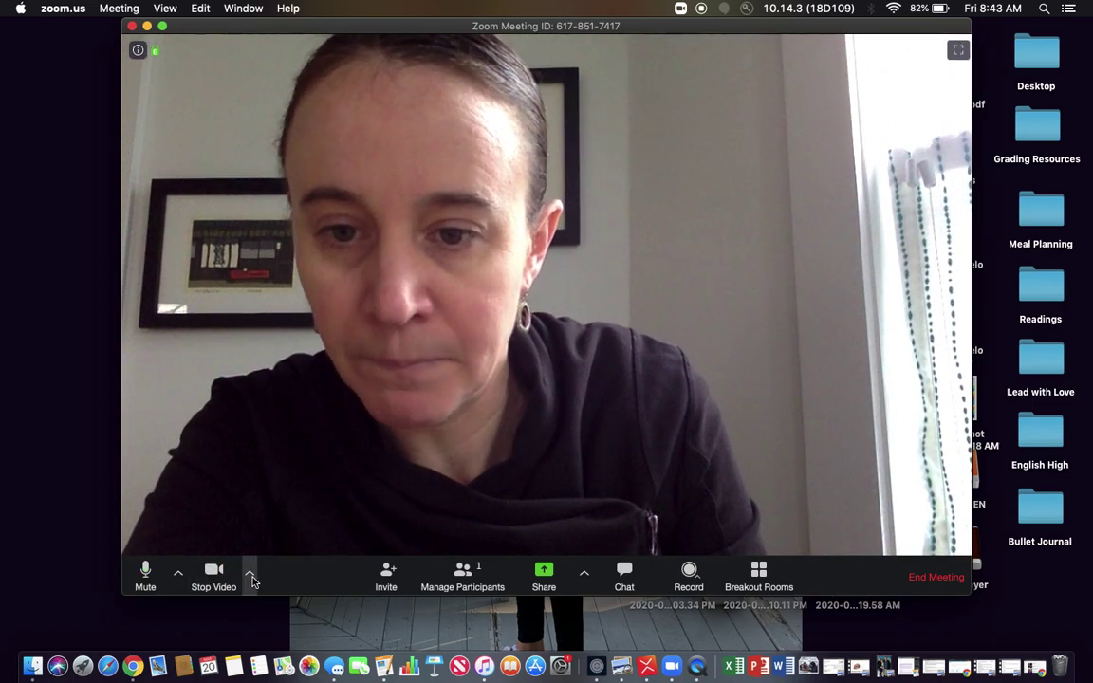
left_click(251, 575)
left_click(199, 470)
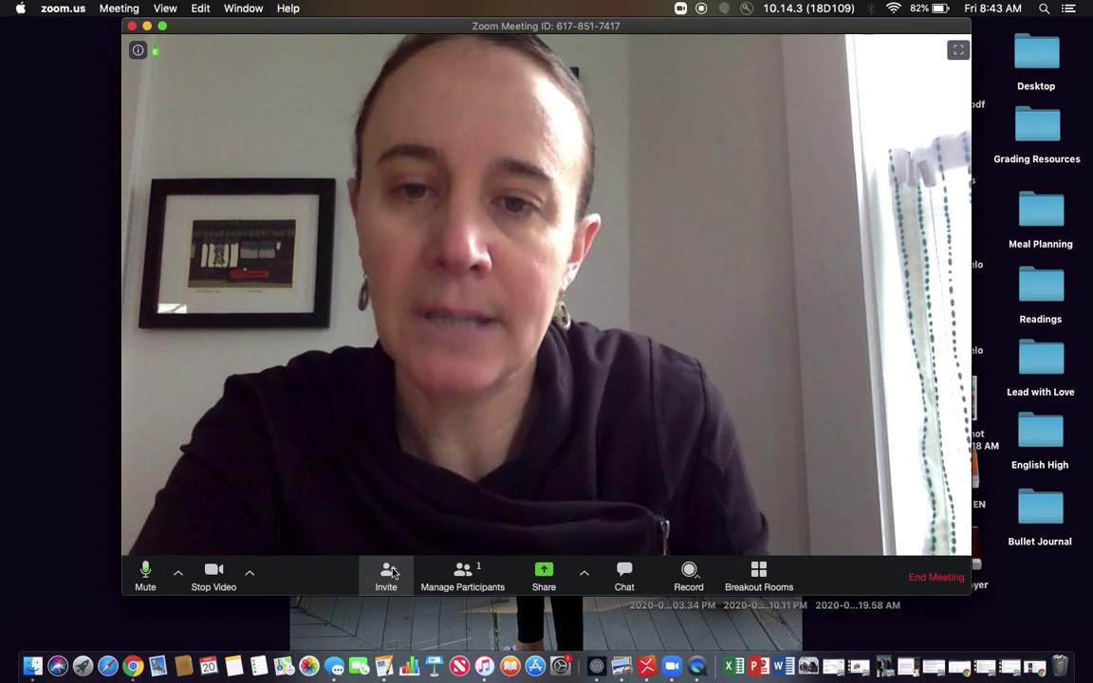
Copy the meeting invitation to the clipboard and close the invite window
left_click(387, 574)
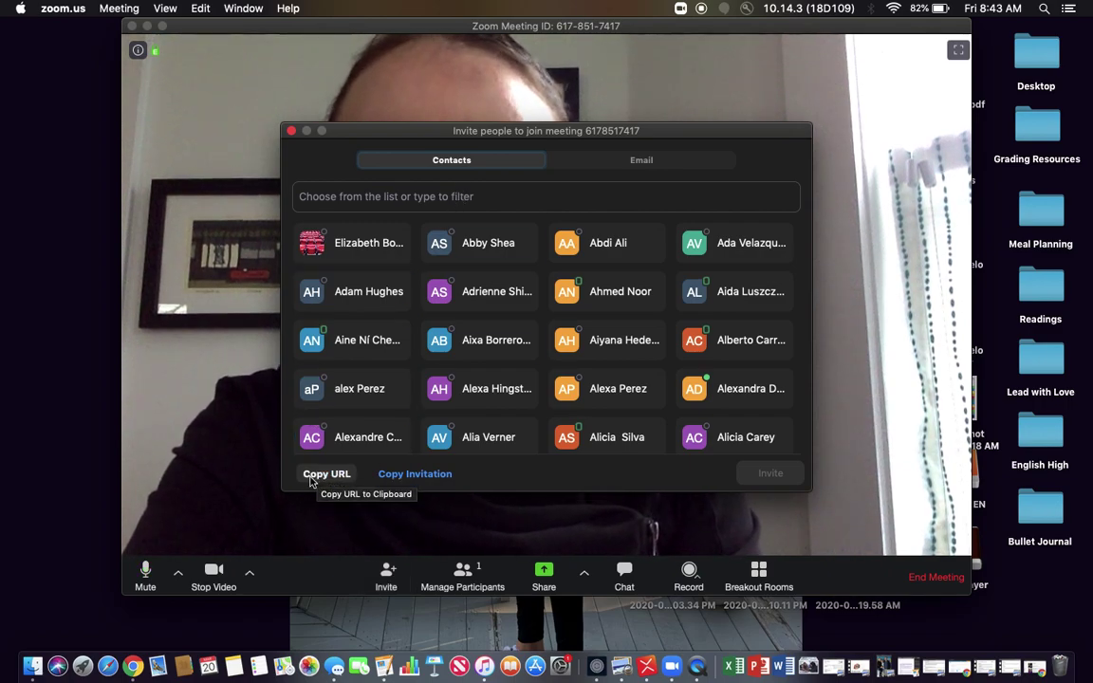
left_click(398, 475)
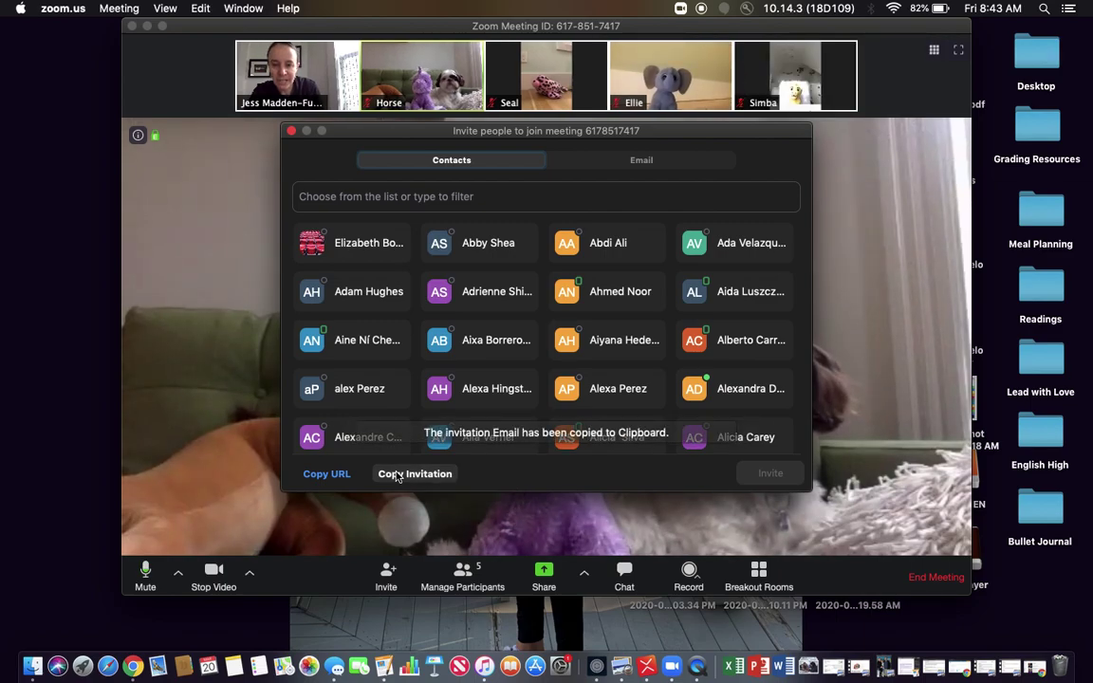
left_click(292, 132)
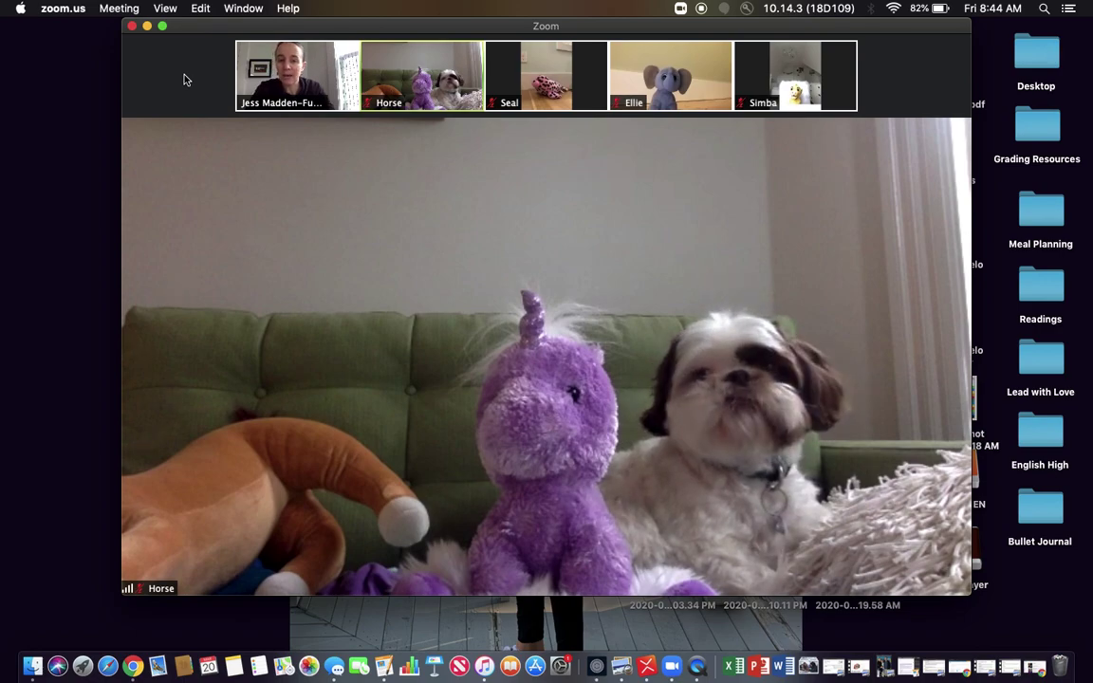
Open the meeting chat and send Horse the private message "Are you okay?"
mouse_move(518, 313)
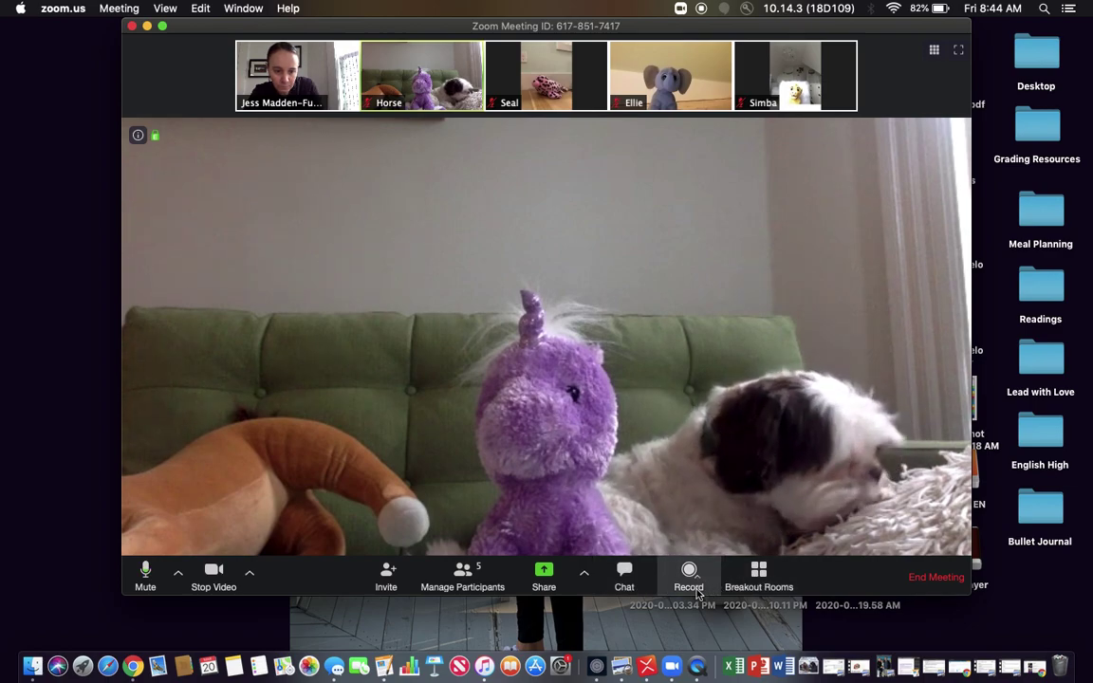
left_click(624, 574)
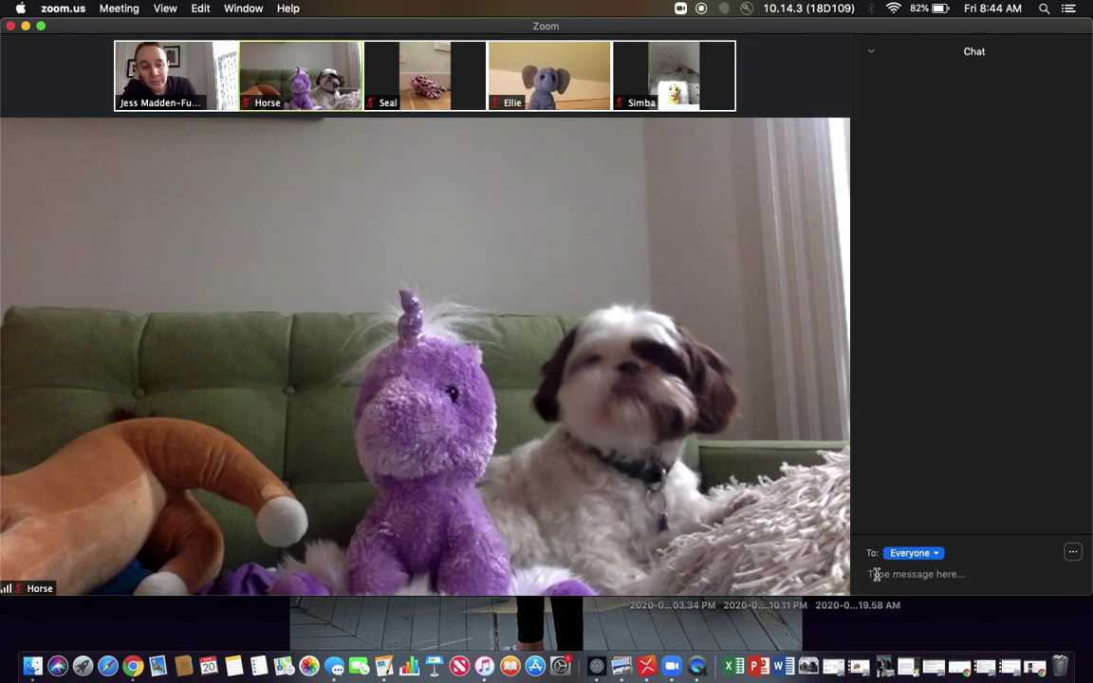
left_click(945, 560)
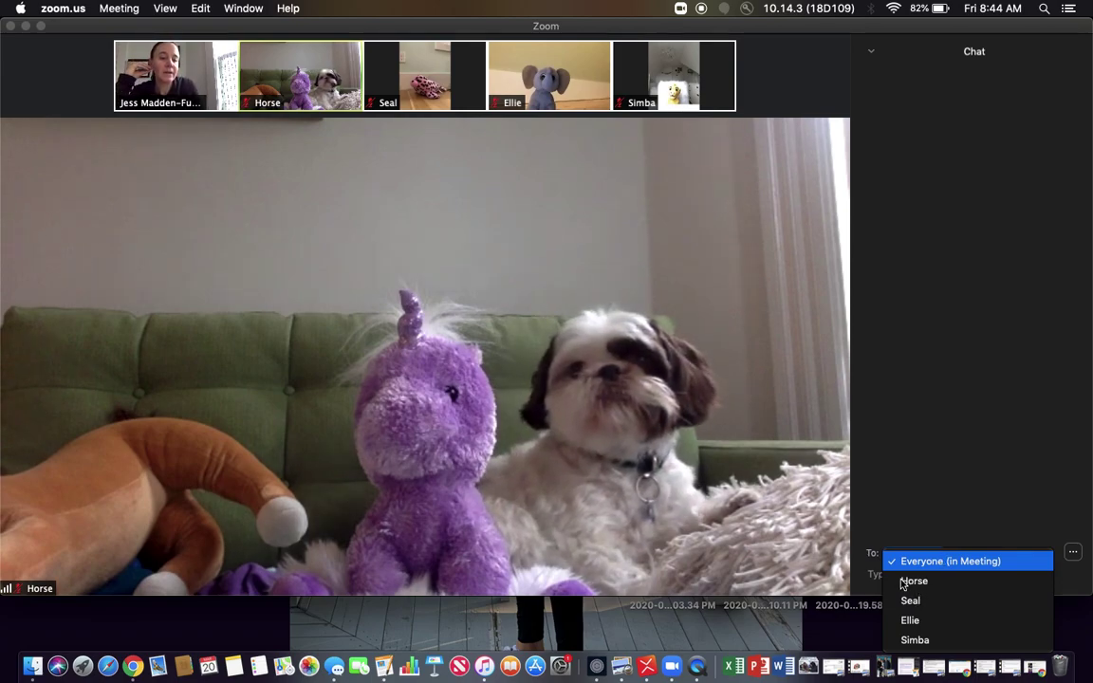
left_click(913, 583)
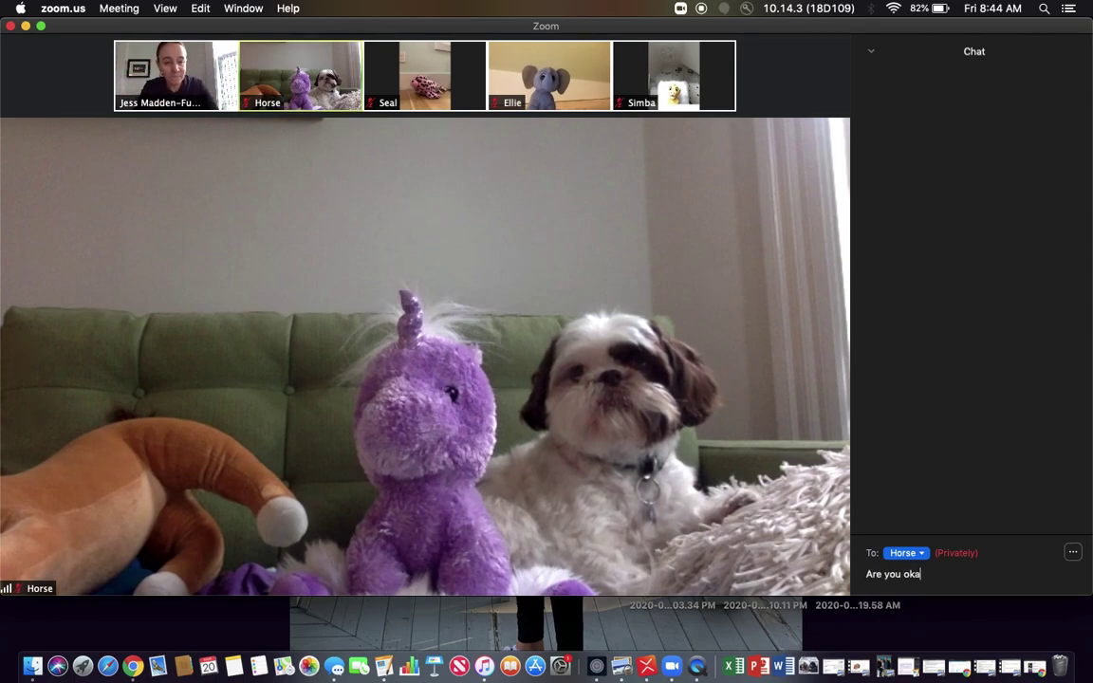
key("Return")
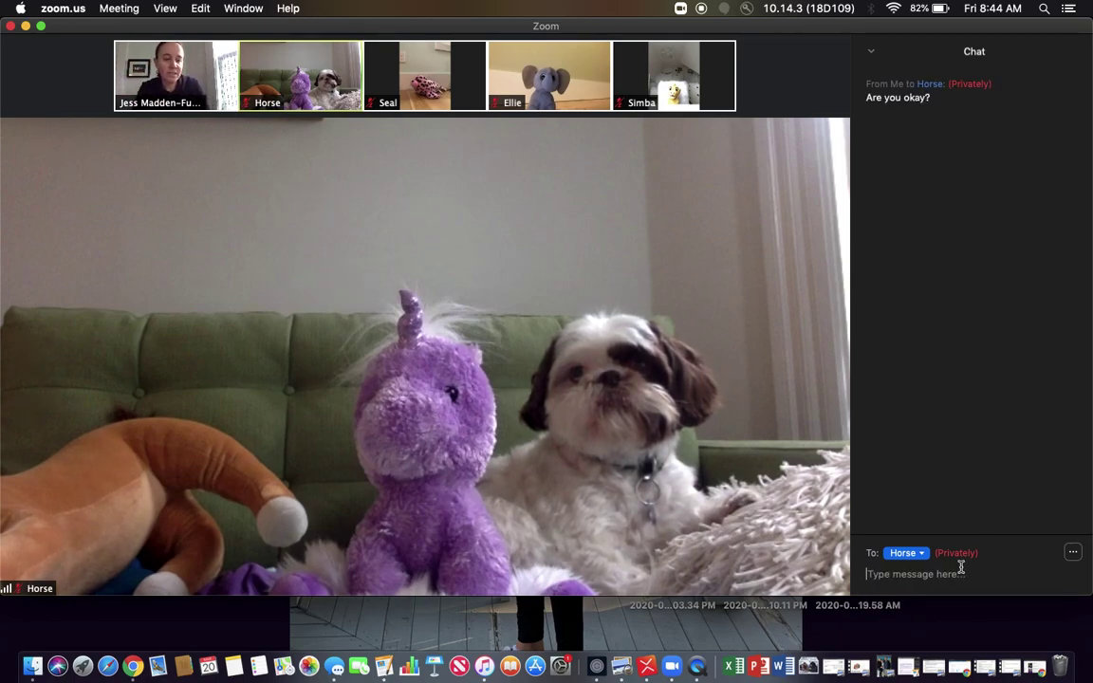
Set the chat recipient to Everyone, and review the save option and the permissions for whom participants can chat with
left_click(922, 553)
left_click(920, 562)
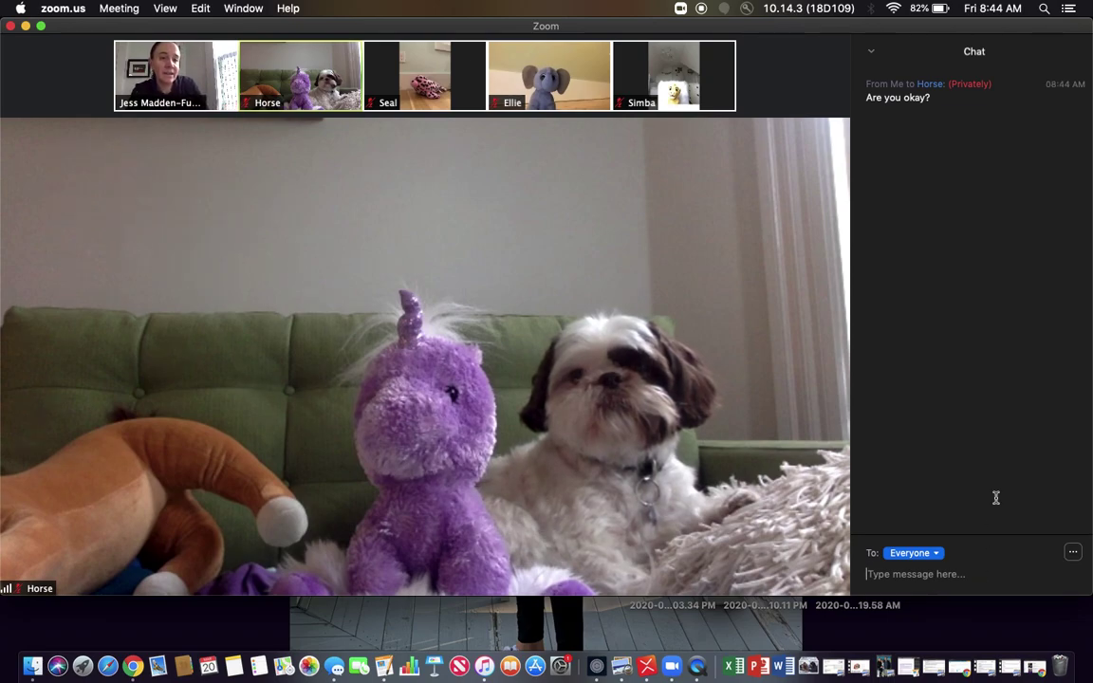
left_click(1074, 554)
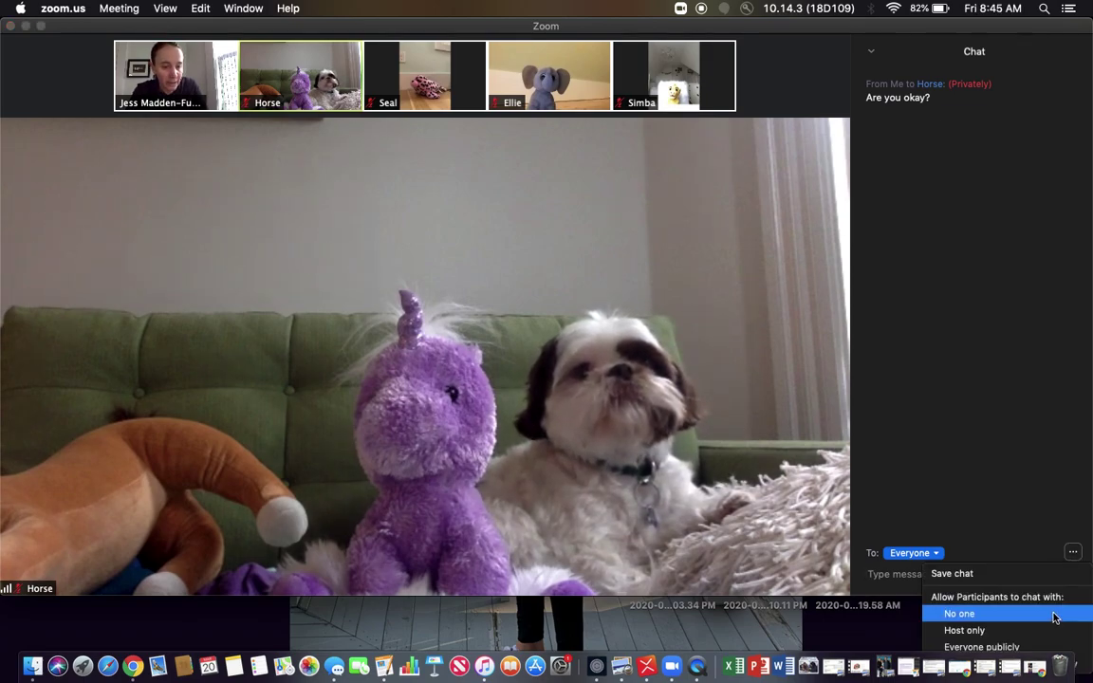
left_click(1020, 28)
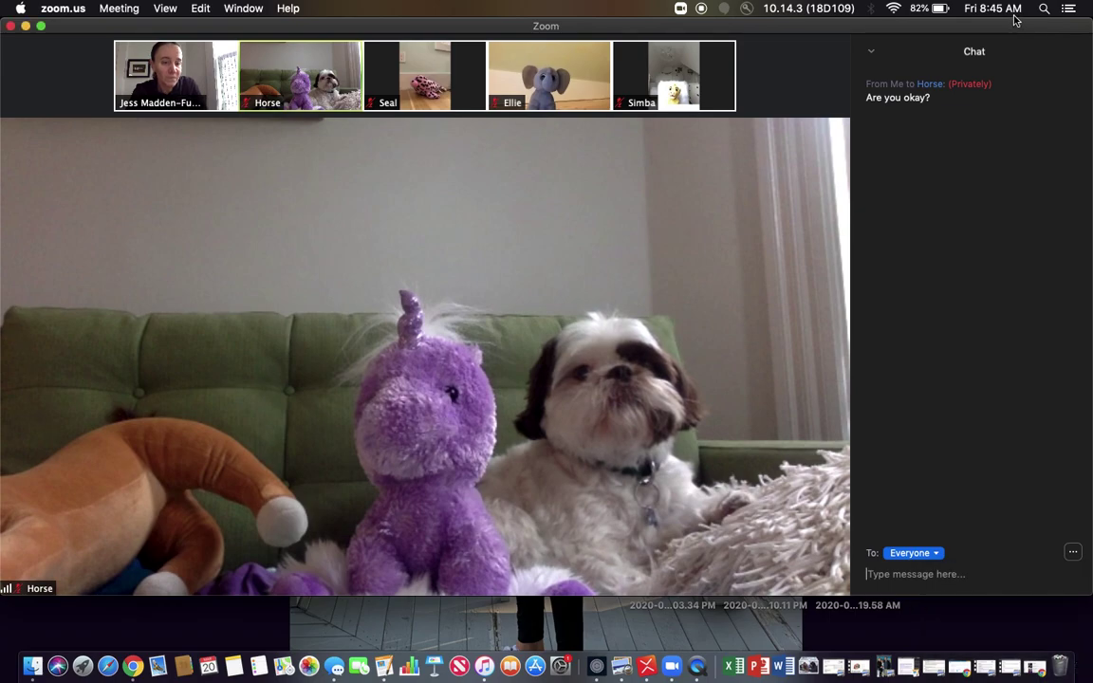
left_click(1072, 552)
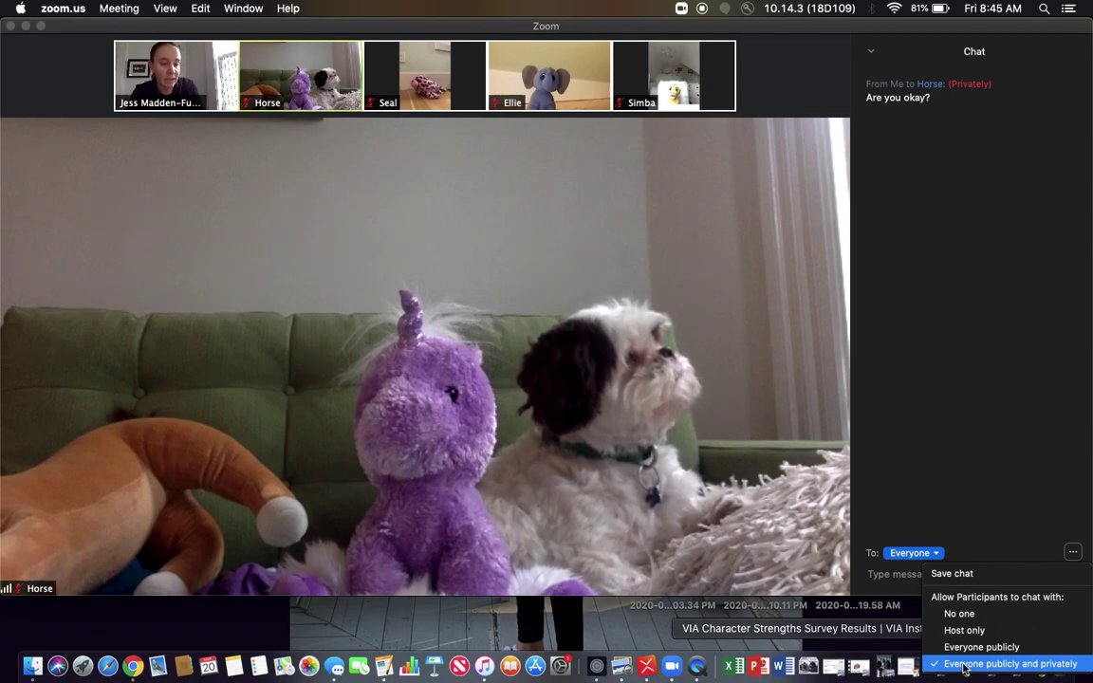
left_click(954, 420)
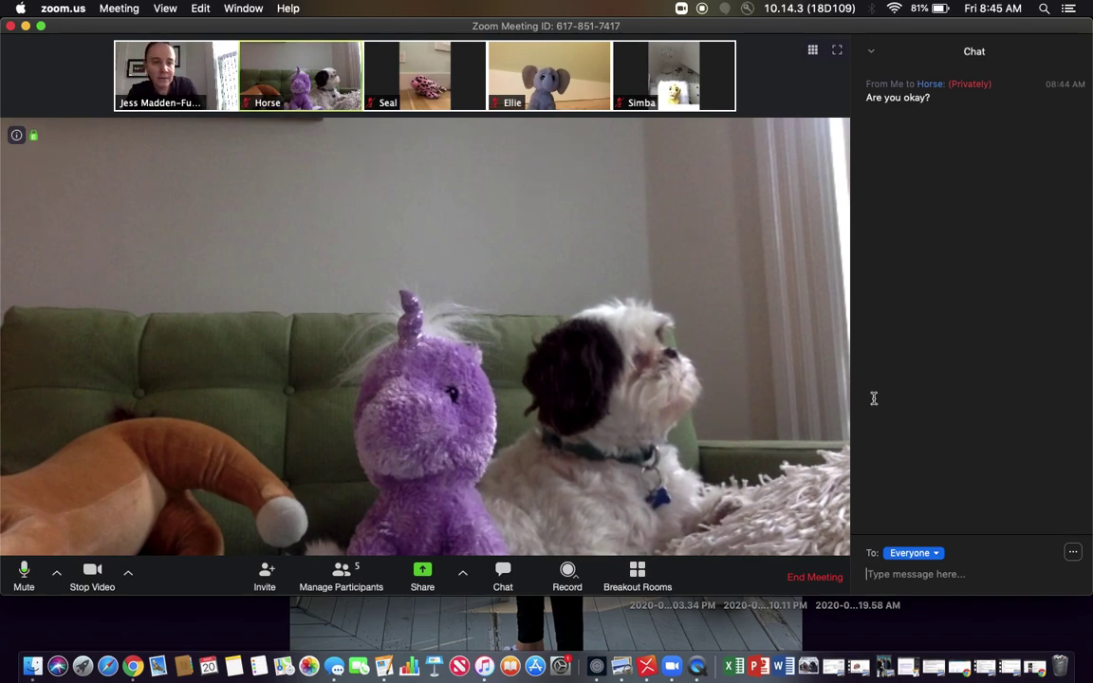
Show the participants list beside the chat and review the additional host options for muting, renaming, entry chimes and locking the meeting
left_click(341, 569)
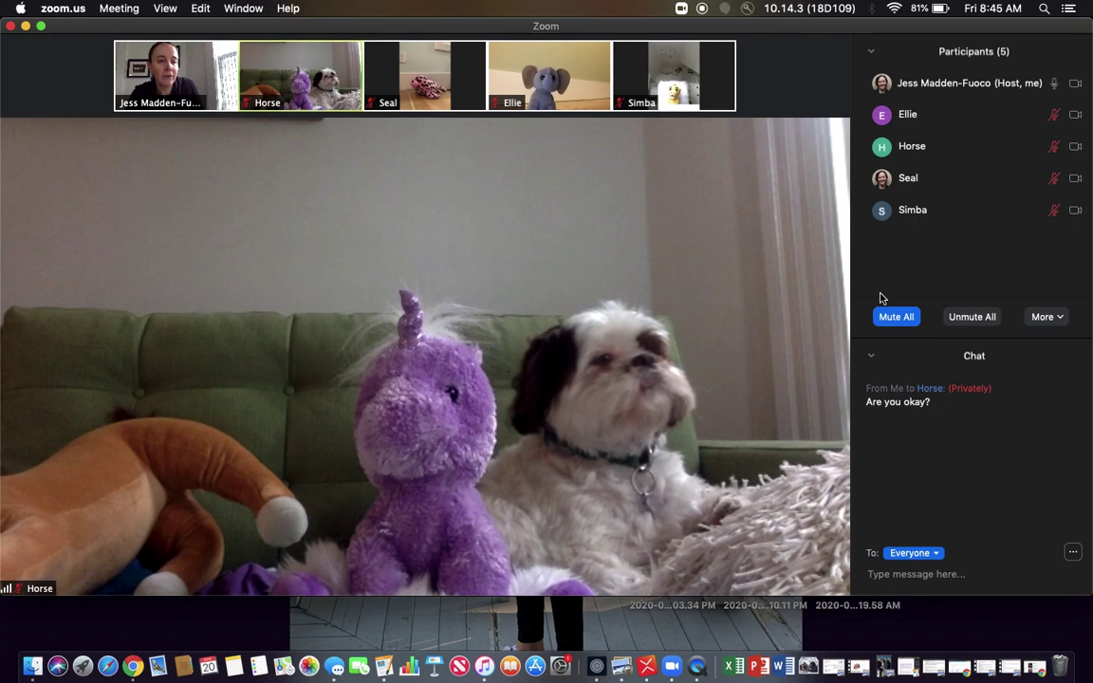
left_click(1059, 317)
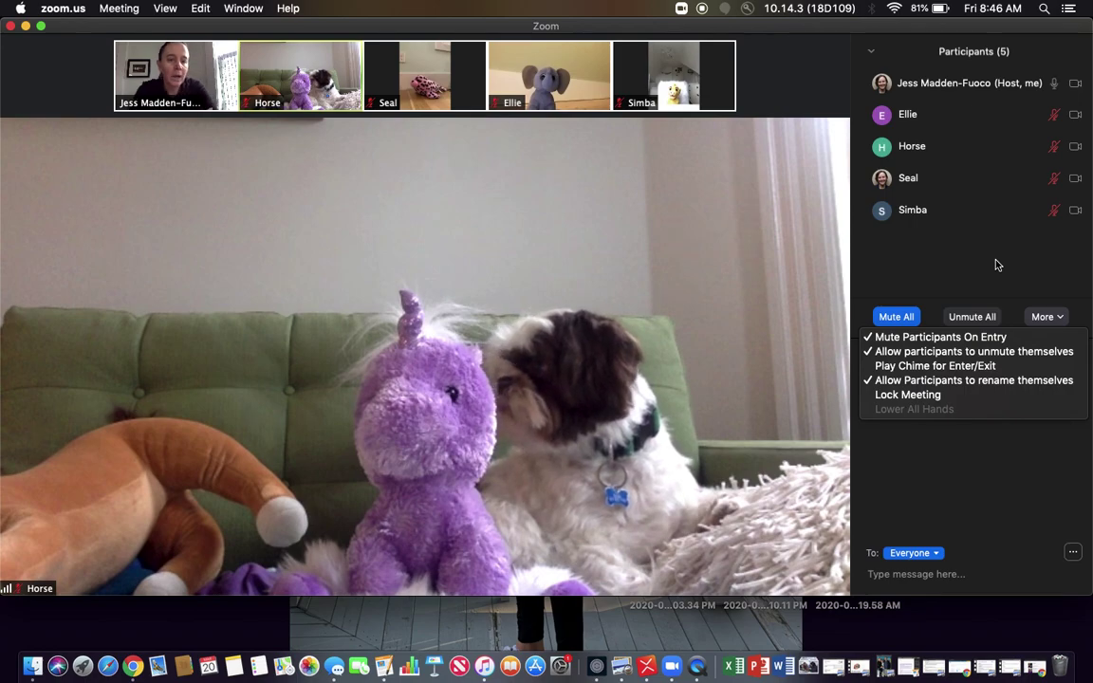
left_click(902, 285)
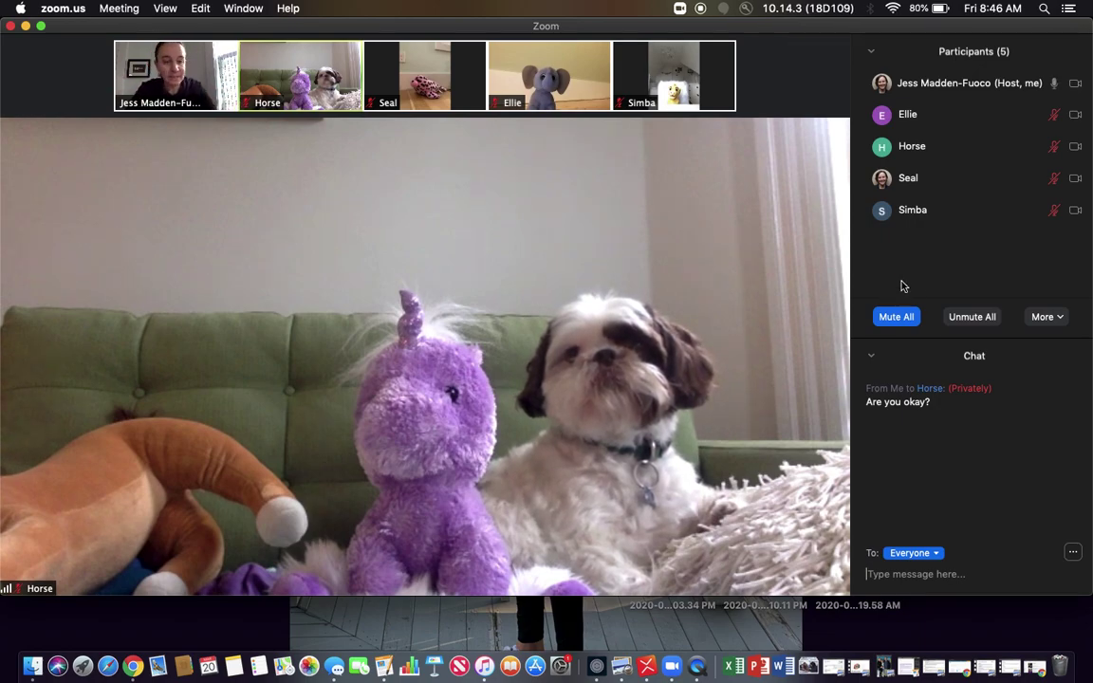
mouse_move(568, 467)
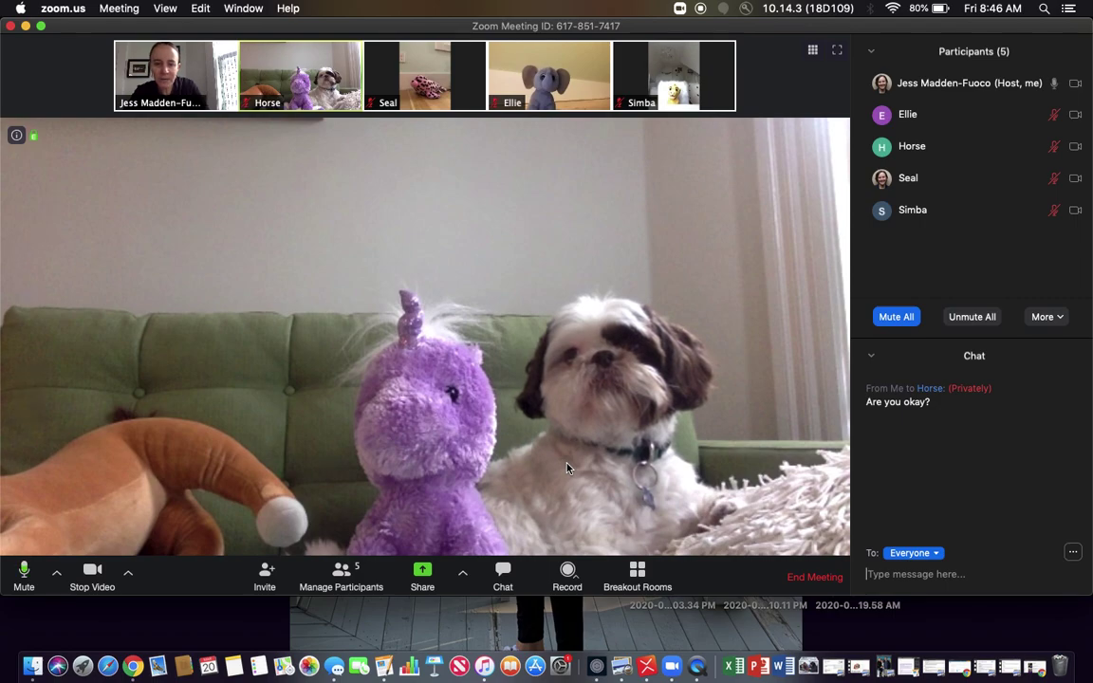